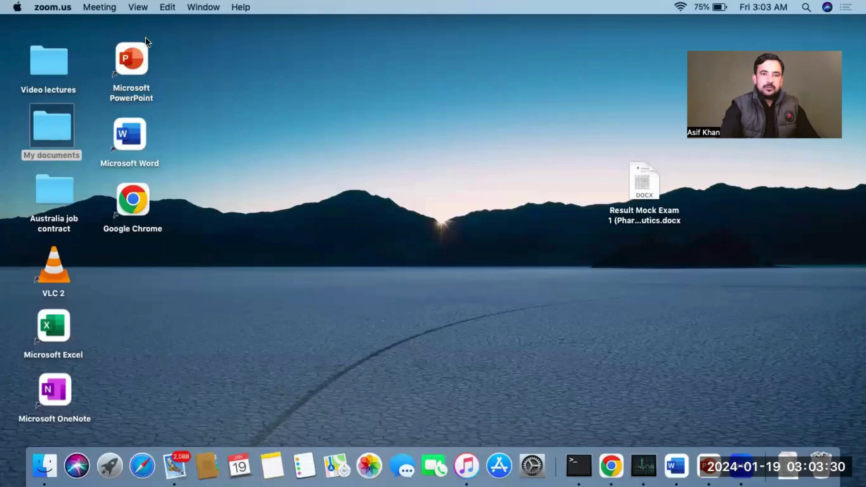
Switch to Microsoft Word and open the CV template document
left_click(677, 470)
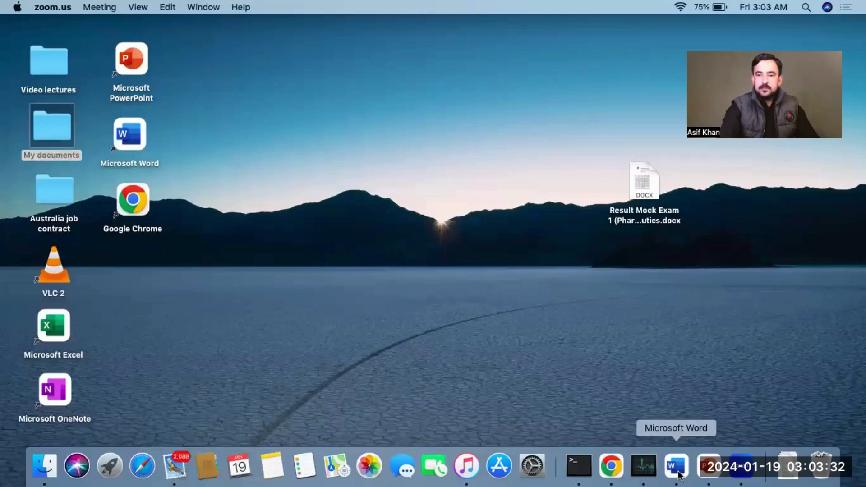
double_click(215, 149)
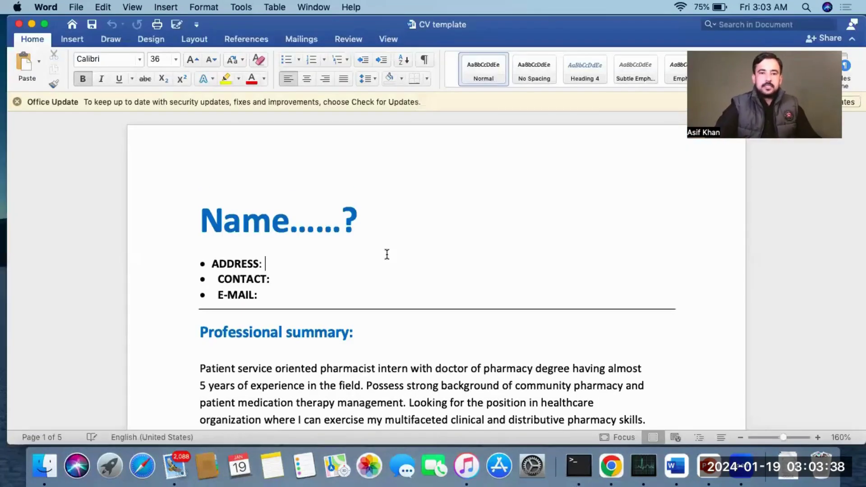
Review the name and contact fields and the professional summary at the start of the CV
key("Down")
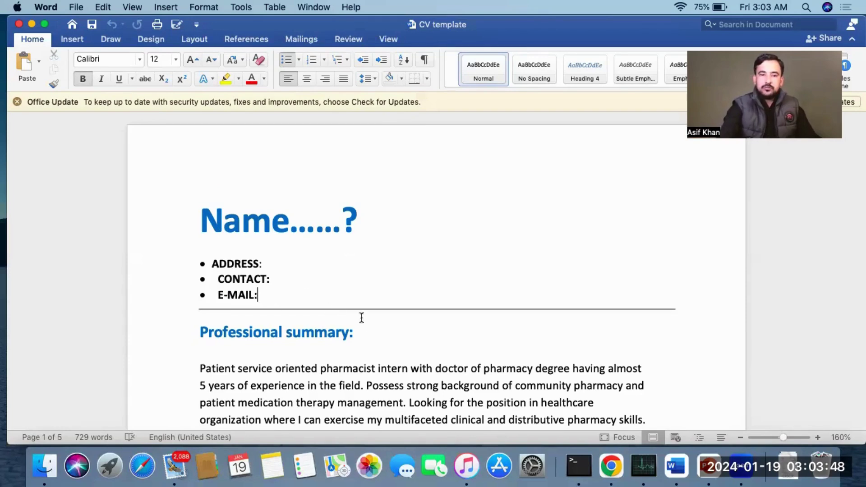
left_click(381, 355)
key("Down")
key("Down")
key("Down")
key("Down")
key("Down")
key("Down")
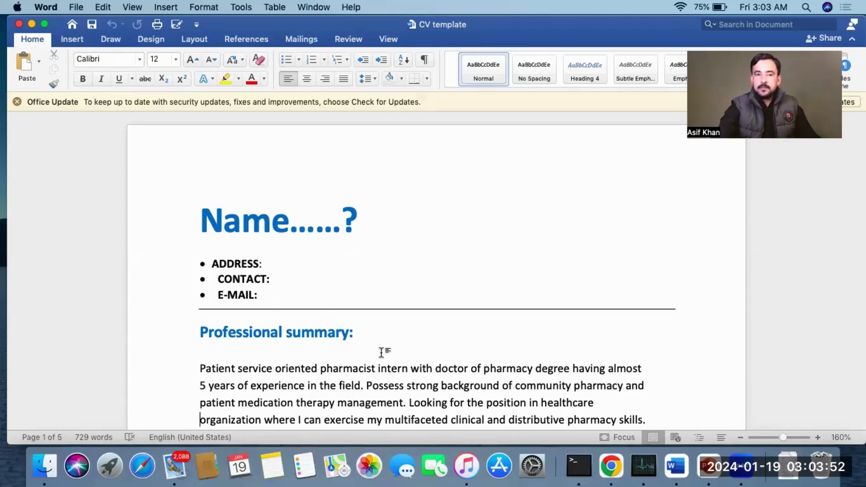
key("Down")
key("Down")
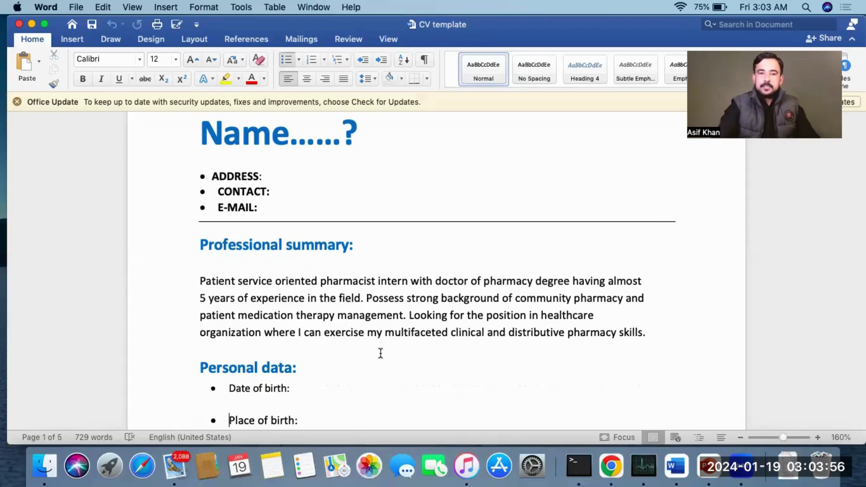
Review the fields listed under Personal data, from date of birth to language proficiency
key("Down")
key("Down")
key("Down")
key("Down")
key("Down")
key("Down")
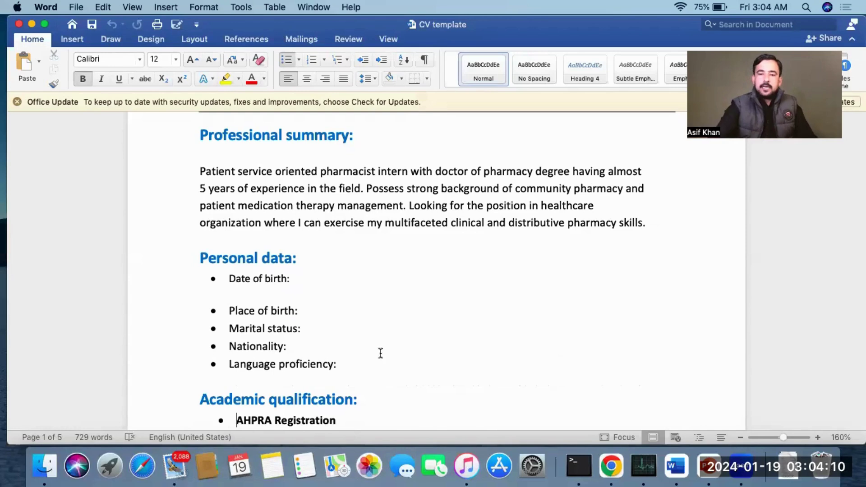
Go back to the Professional summary section and re-examine it together with the contact fields
key("Up")
key("Up")
key("Up")
key("Up")
key("Up")
key("Up")
key("Up")
key("Up")
key("Up")
key("Up")
key("Up")
key("Up")
key("Up")
key("Up")
key("Up")
key("Up")
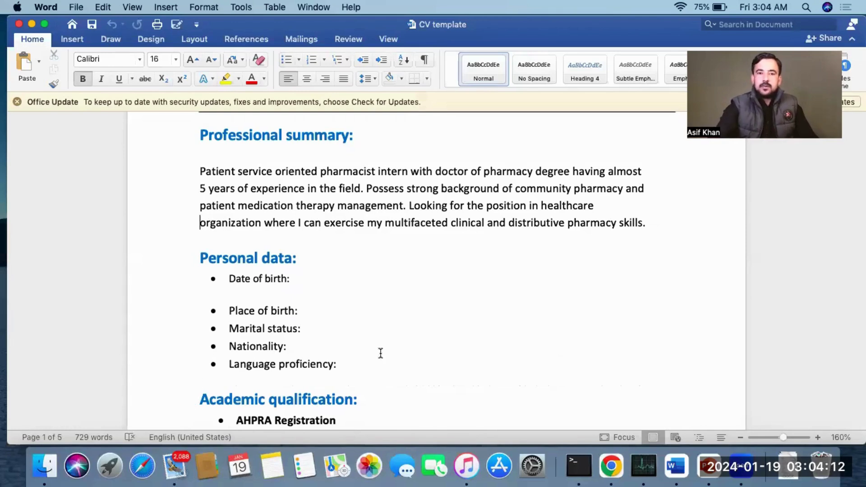
key("Up")
key("Up")
key("Up")
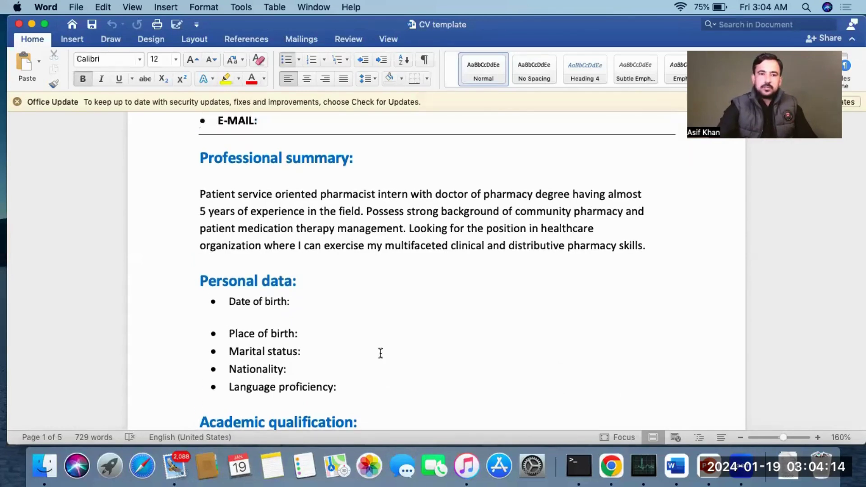
Move on through Personal data and examine the Academic qualification list of registration, courses, degree and KAPS
key("Down")
key("Down")
key("Down")
key("Down")
key("Down")
key("Down")
key("Down")
key("Down")
key("Down")
key("Down")
key("Down")
key("Down")
key("Down")
key("Down")
key("Down")
key("Down")
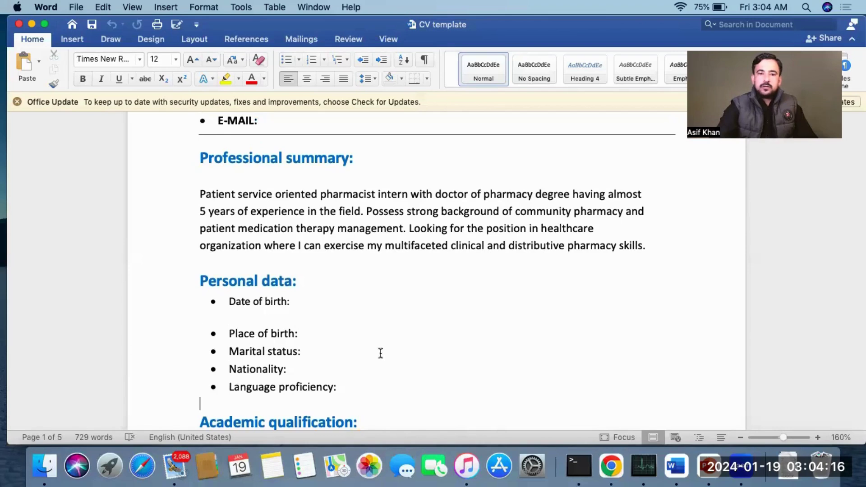
key("Down")
key("Down")
key("Down")
key("Down")
key("Down")
key("Down")
key("Down")
key("Down")
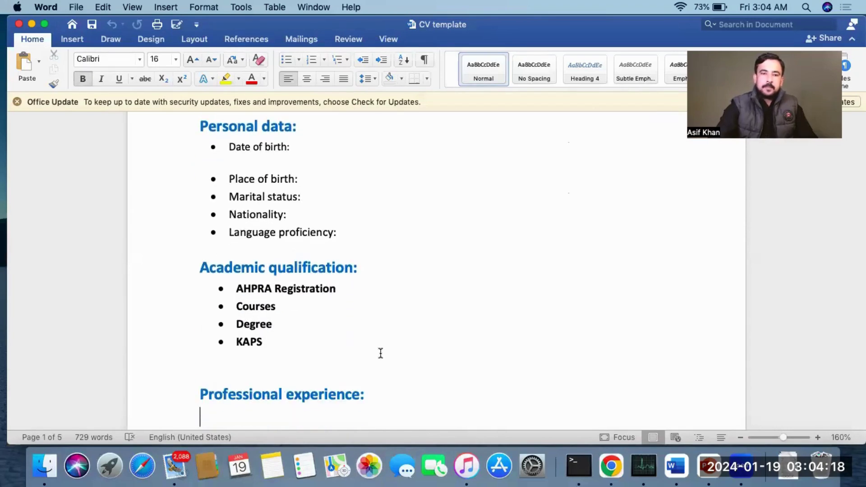
Examine how the first Professional experience entry states its dates, position, pharmacy name and first duty
key("Down")
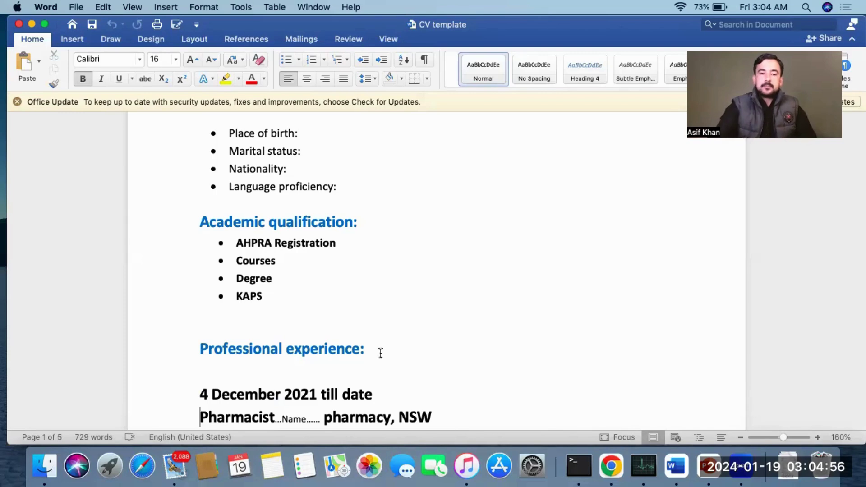
key("Down")
key("Down")
key("Down")
key("Down")
key("Down")
key("Down")
key("Up")
key("Up")
key("Up")
key("Up")
key("Up")
key("Up")
key("Down")
key("Down")
key("Down")
key("Down")
key("Down")
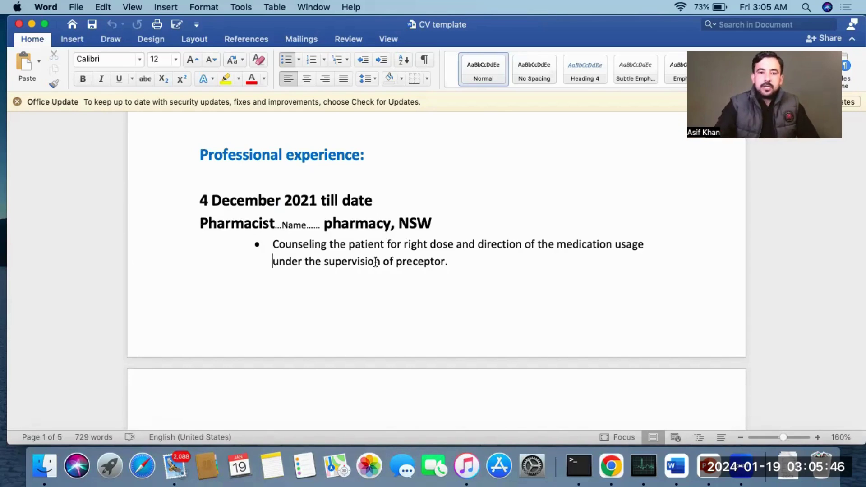
Read the remaining duties of the current pharmacist job on the second page
scroll(375, 261, "down", 5)
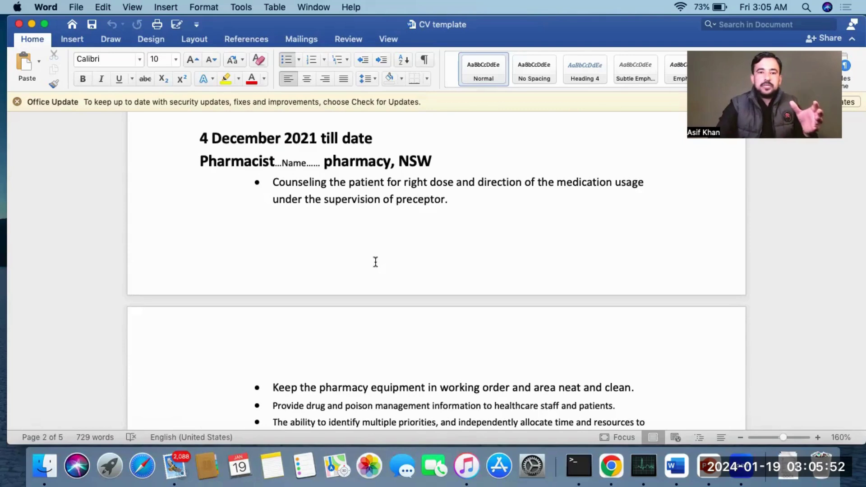
key("Down")
key("Down")
key("Down")
key("Down")
key("Down")
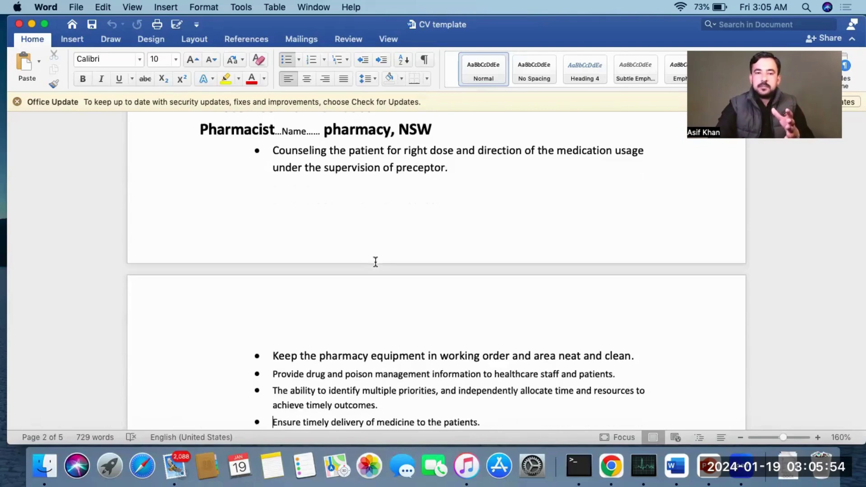
key("Down")
key("Down")
key("Down")
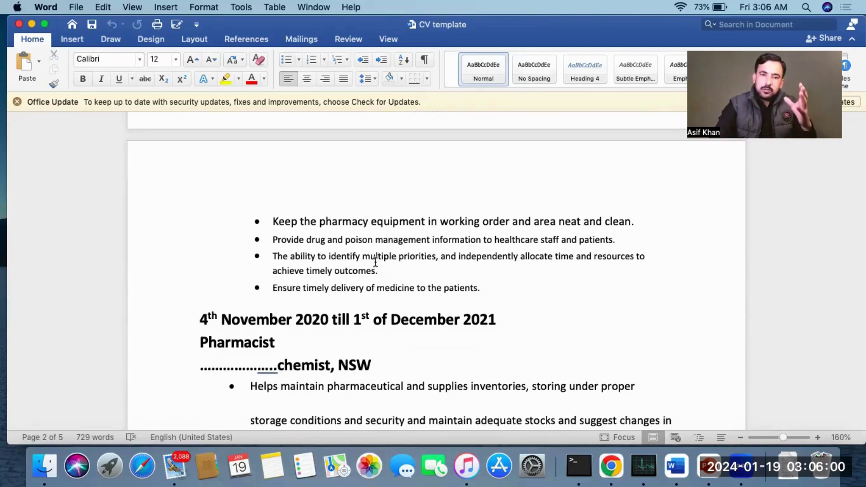
Read the heading and duties of the November 2020 to December 2021 pharmacist job
key("Down")
key("Down")
key("Down")
key("Down")
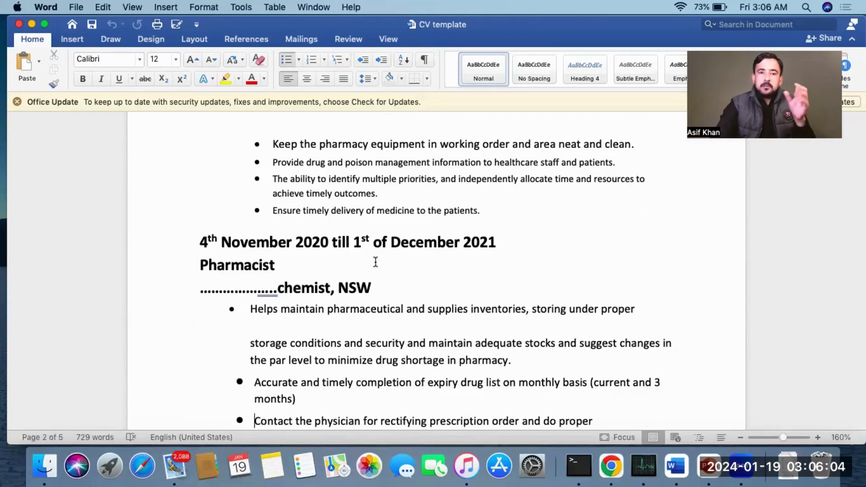
key("Down")
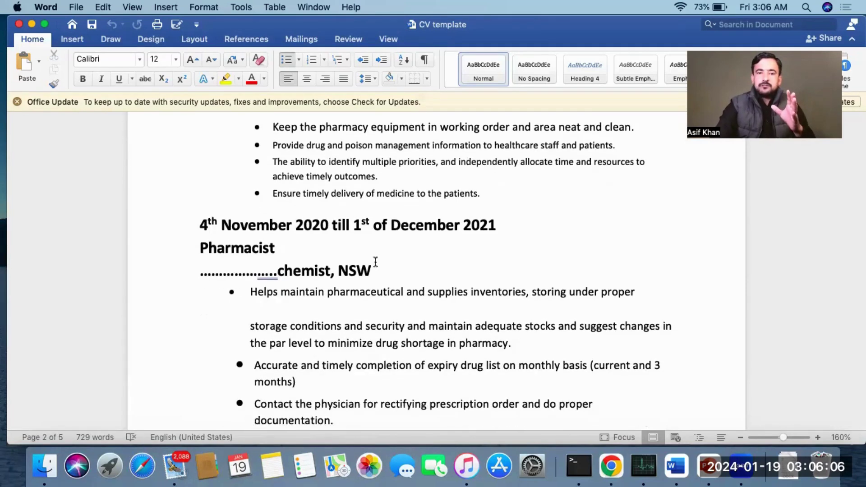
key("Down")
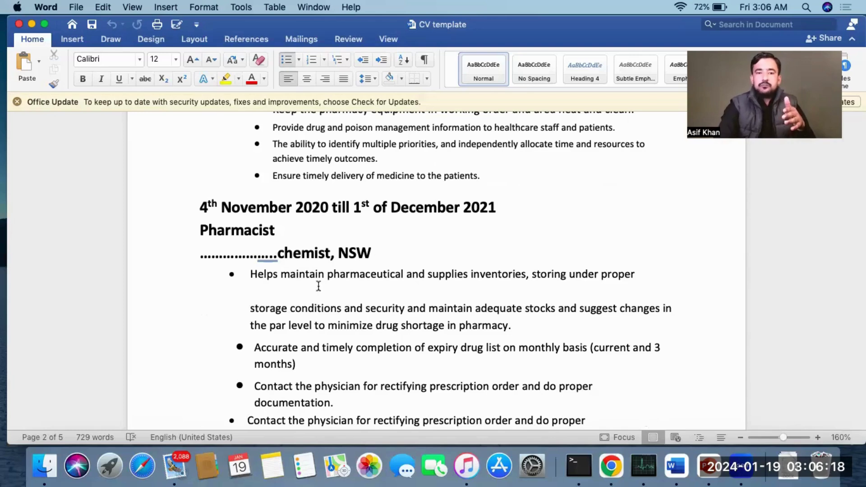
left_click(345, 306)
key("Down")
key("Down")
key("Down")
key("Down")
key("Down")
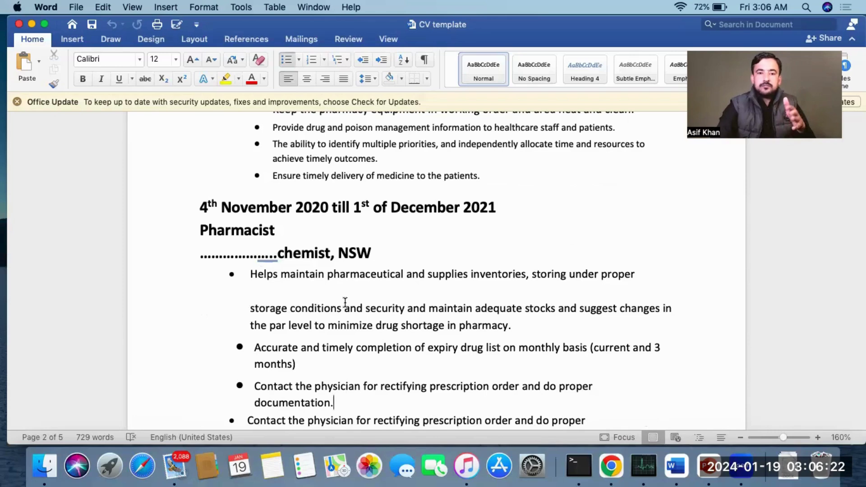
key("Down")
key("Down")
key("Down")
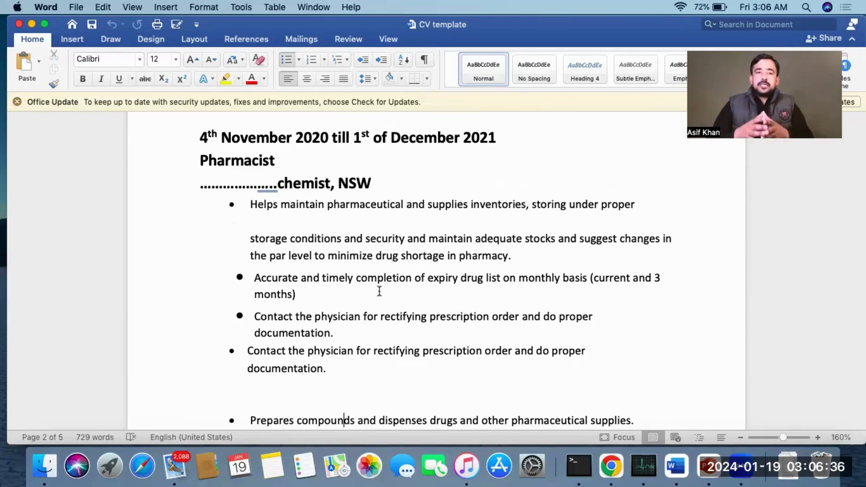
key("Down")
key("Down")
key("Down")
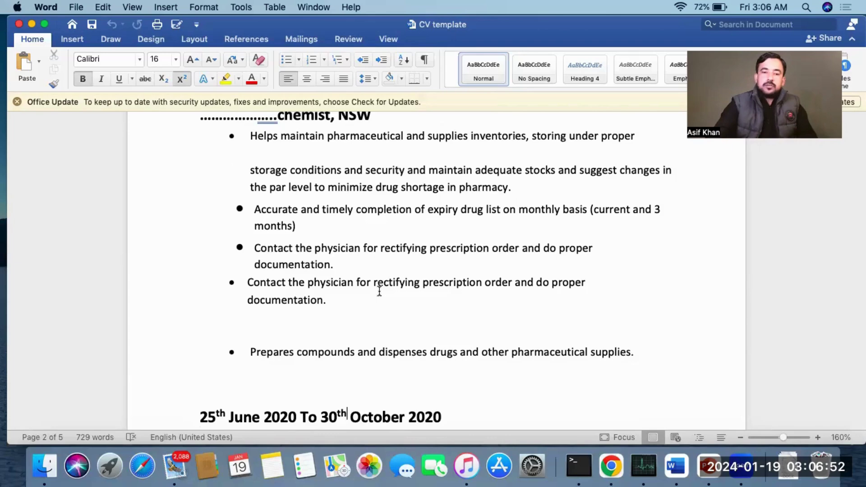
Read the heading and duties of the June to October 2020 pharmacist job
key("Down")
key("Down")
key("Down")
key("Down")
key("Down")
key("Down")
key("Down")
key("Down")
key("Down")
key("Down")
key("Down")
key("Down")
key("Down")
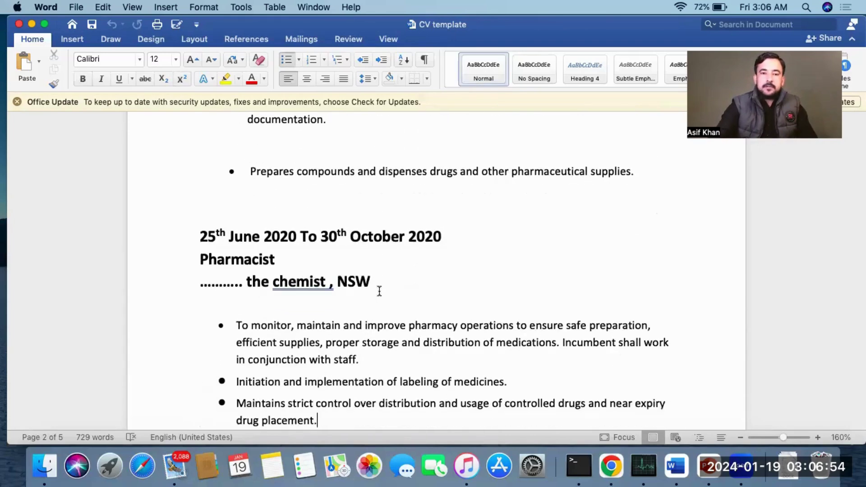
Continue to the 2016 to 2018 home country hospital/pharmacy experience on page 3 and examine its duties
key("Down")
key("Down")
key("Down")
key("Down")
key("Down")
key("Down")
key("Down")
key("Down")
key("Down")
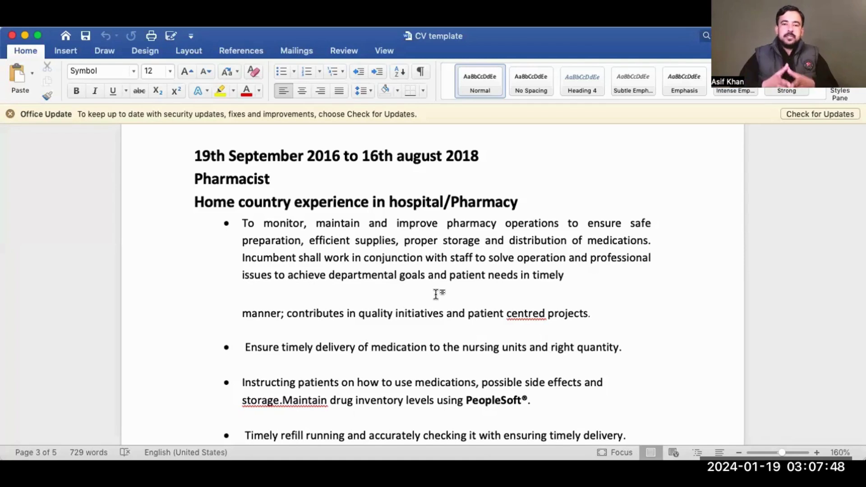
left_click(505, 316)
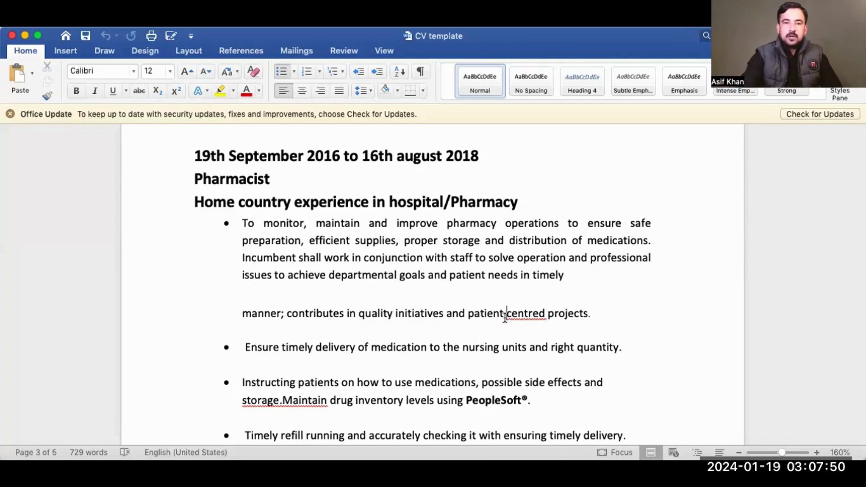
Read the remaining duties of the 2016 to 2018 home country hospital/pharmacy job through page 4 of the CV template
key("Down")
key("Down")
key("Down")
key("Down")
key("Down")
key("Down")
key("Down")
key("Down")
key("Down")
key("Down")
key("Down")
key("Down")
key("Down")
key("Down")
key("Down")
key("Down")
key("Down")
key("Down")
key("Down")
key("Down")
key("Down")
key("Down")
key("Down")
key("Down")
key("Down")
key("Down")
key("Down")
key("Down")
key("Down")
key("Down")
key("Down")
key("Down")
key("Down")
key("Down")
key("Down")
key("Down")
key("Down")
key("Down")
key("Down")
key("Down")
key("Down")
key("Down")
key("Down")
key("Down")
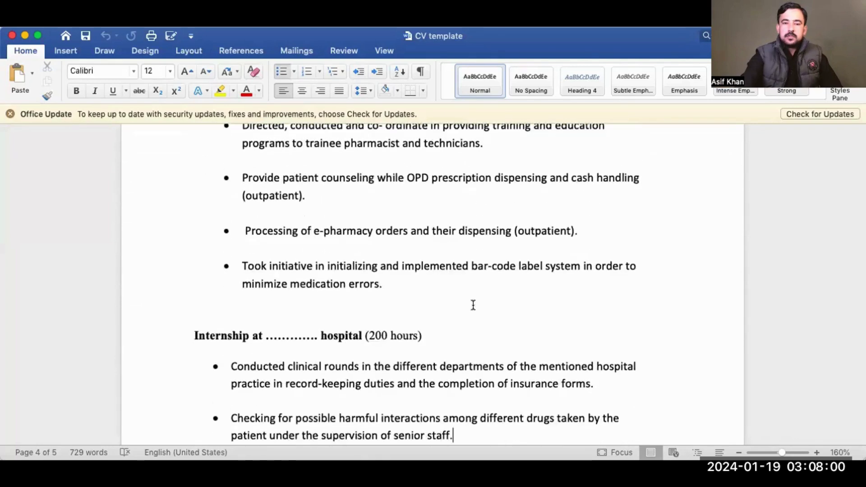
Examine the 200-hour hospital internship section and its duties on page 4
key("Down")
key("Down")
key("Down")
key("Down")
key("Down")
key("Up")
key("Up")
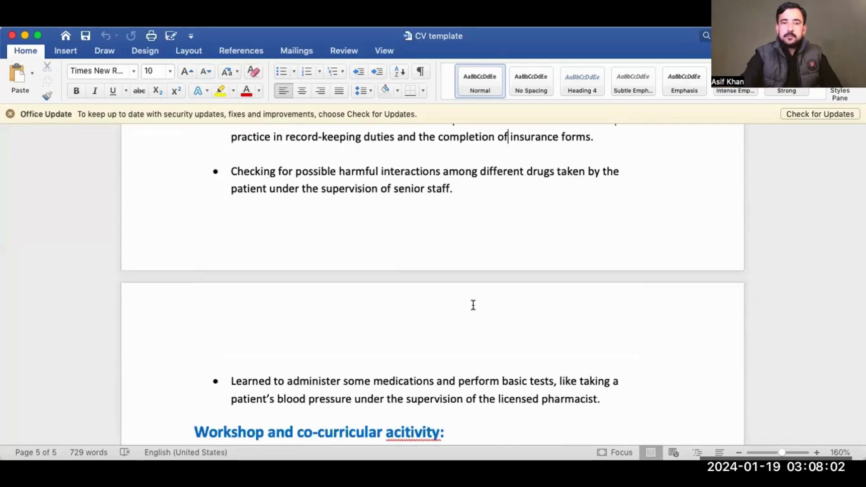
key("Up")
key("Up")
key("Up")
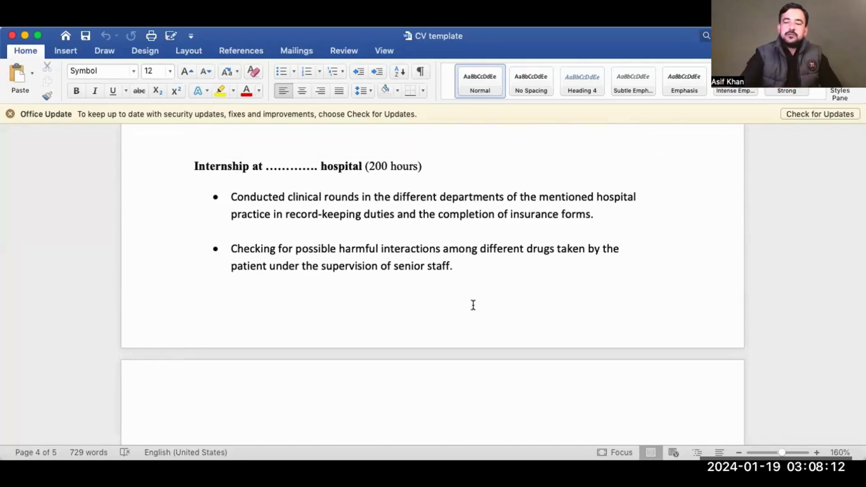
Review the last page's workshop and co-curricular activity, key and behavioural skills, and reference sections
key("Down")
key("Down")
key("Down")
key("Down")
key("Down")
key("Down")
key("Down")
key("Down")
key("Down")
key("Down")
key("Down")
key("Down")
key("Down")
key("Down")
key("Down")
key("Down")
key("Down")
key("Down")
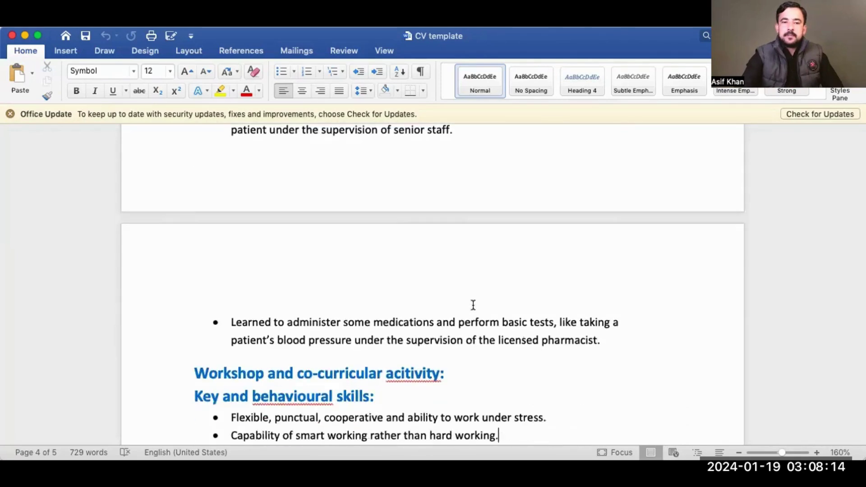
key("Down")
key("Down")
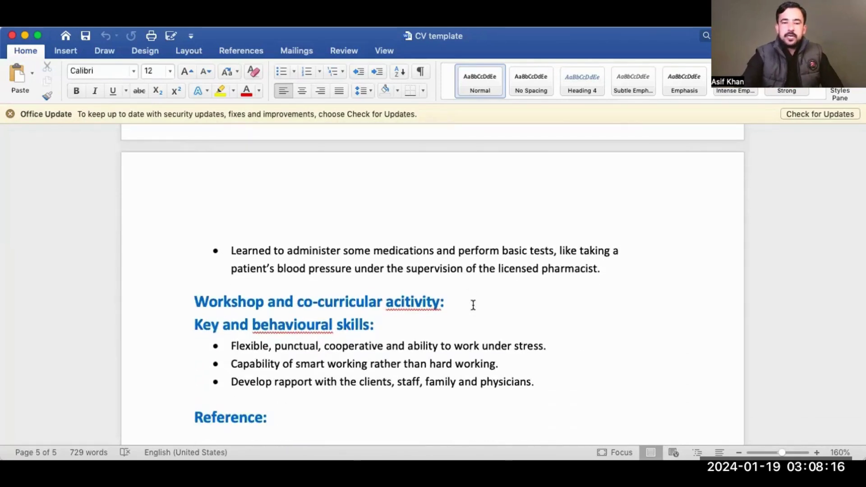
key("Down")
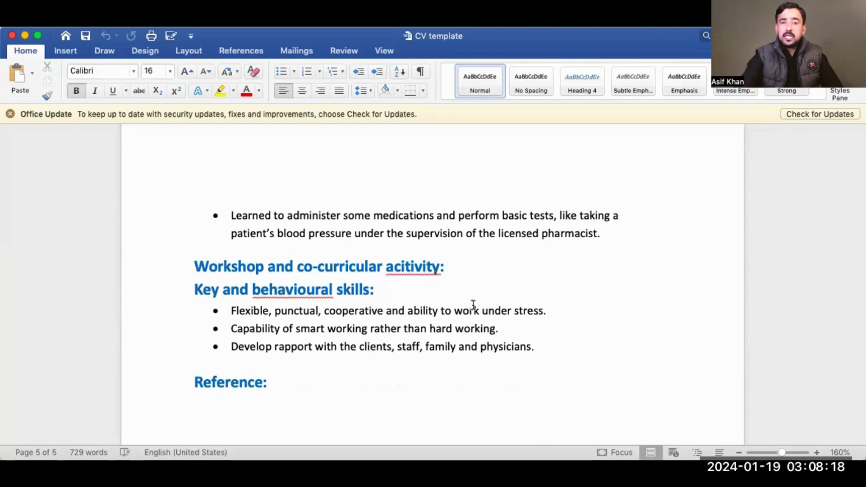
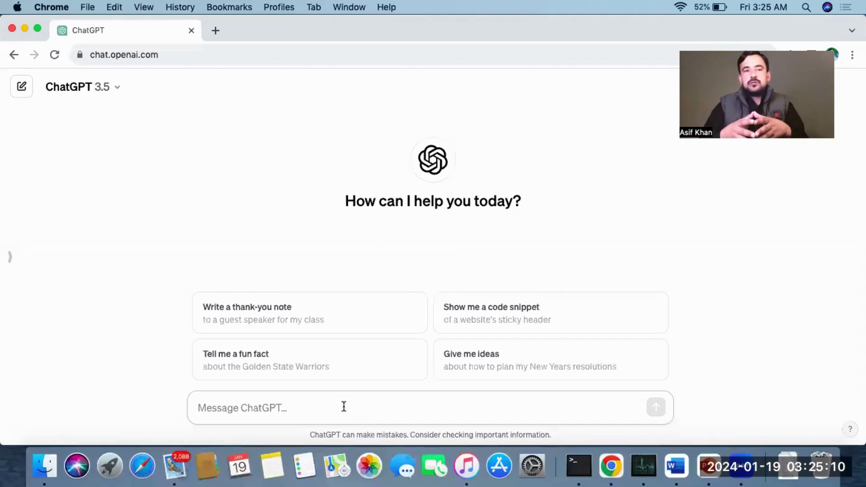
In ChatGPT, begin a message introducing the applicant by first name as a pharmacist from Pakistan
left_click(344, 407)
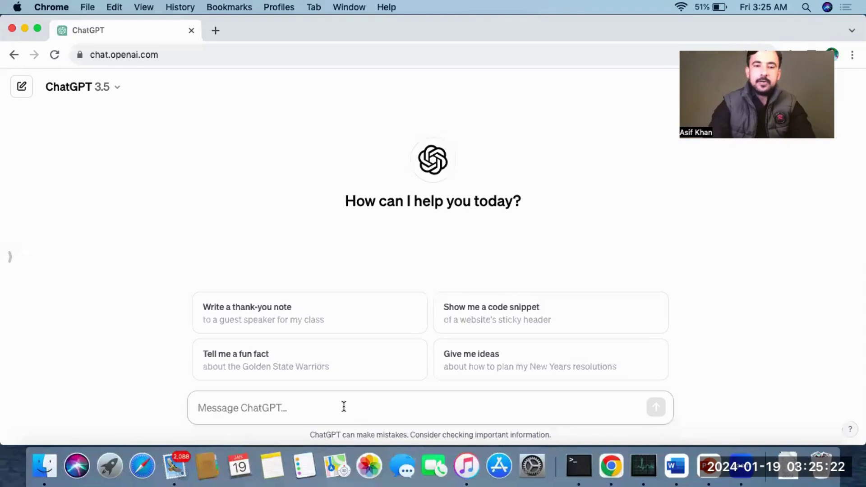
type("I")
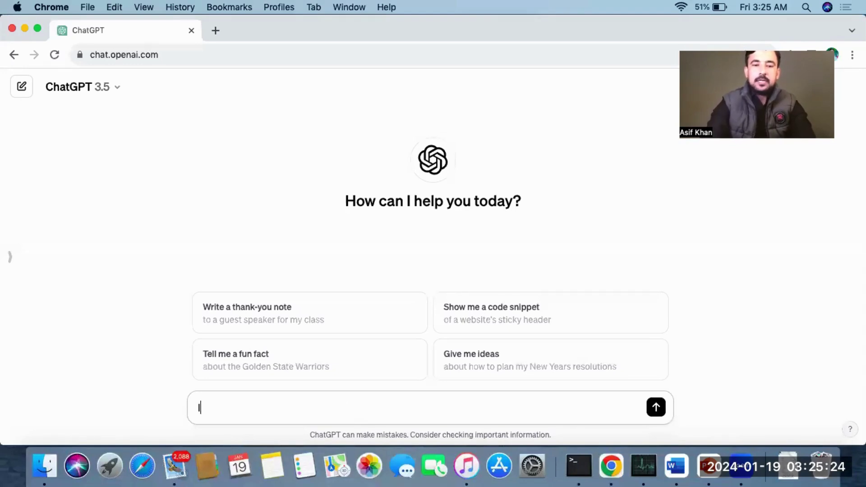
type(" am Asif")
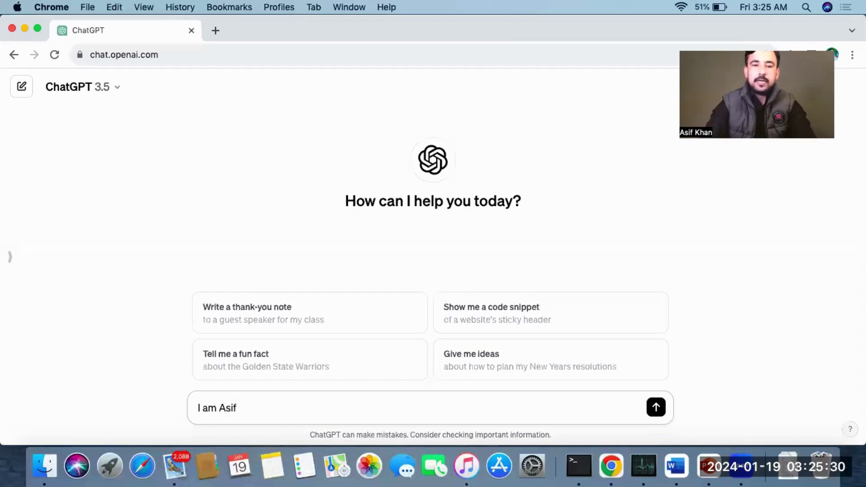
type("Asif a")
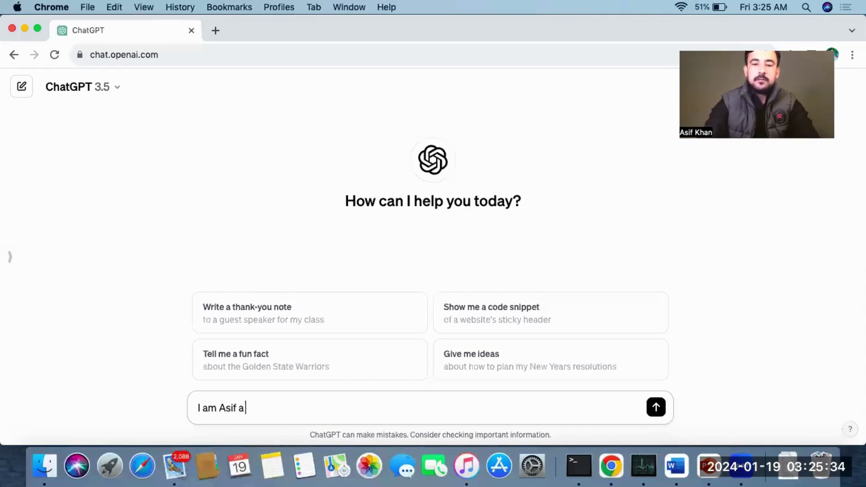
type(" pharma")
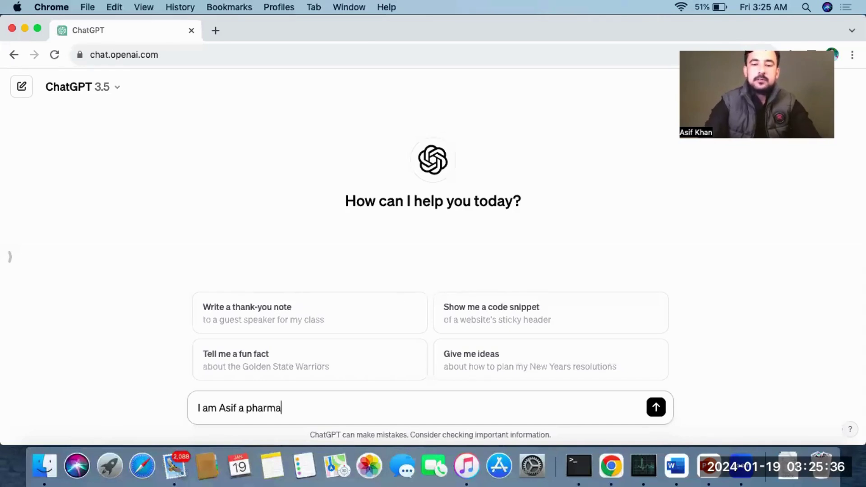
type("cist from ")
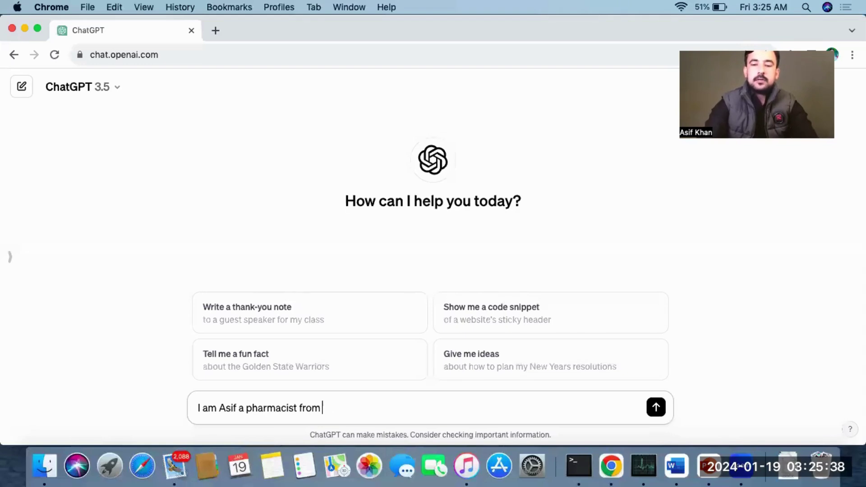
type("Pakistan.")
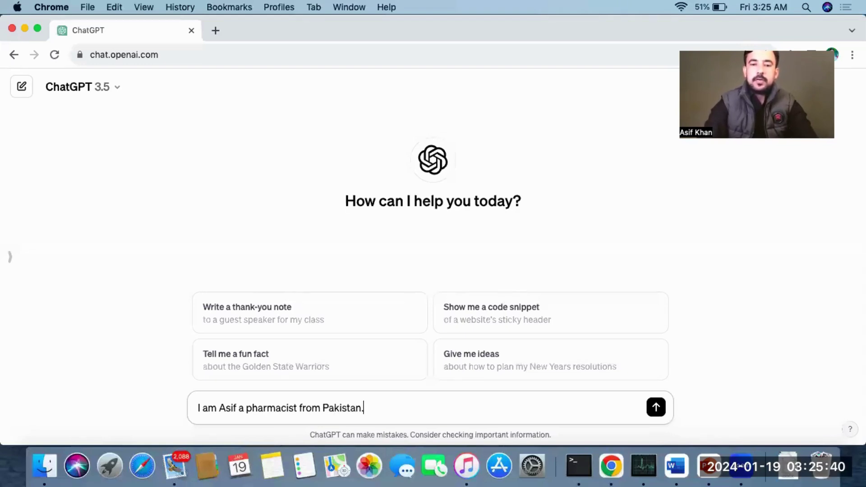
Add to the message: "I am a KAPS qualifier and ahpra registered Pharmacist."
type(" I am")
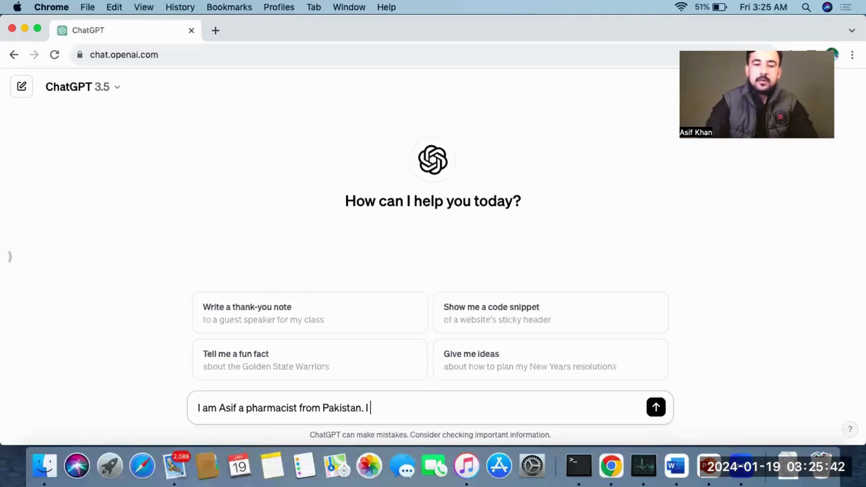
type(" a KAP")
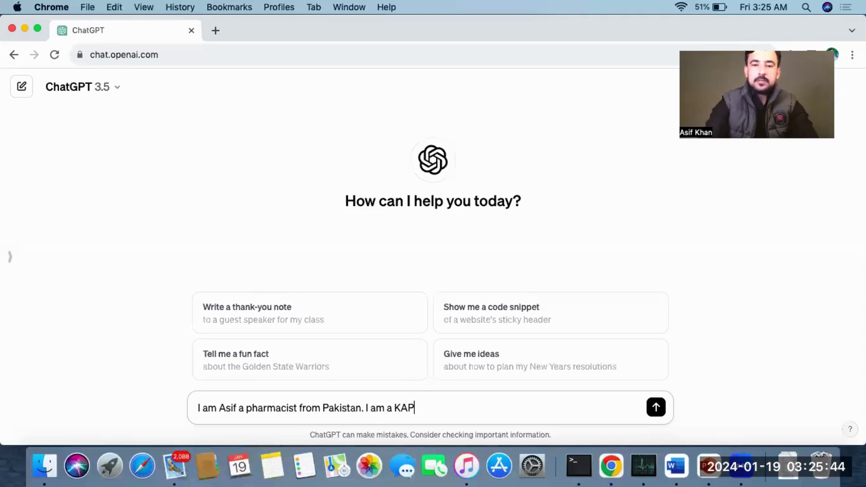
type("S qualifier and ag")
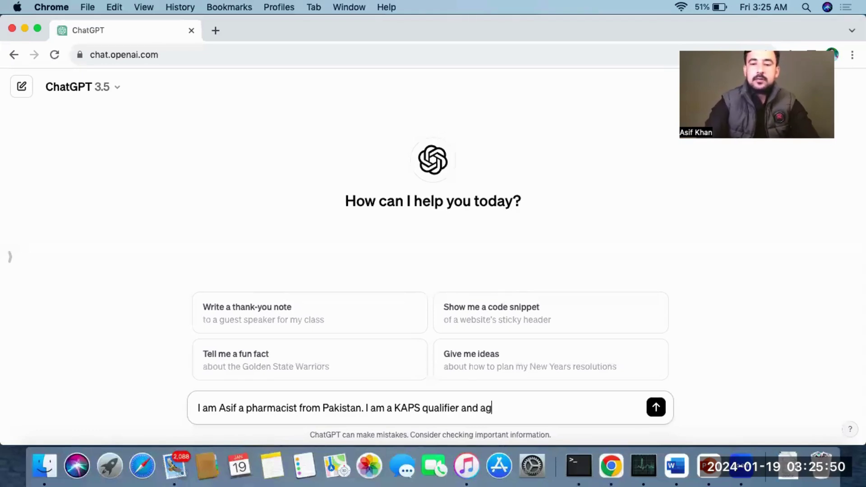
key("BackSpace")
type("hpra ")
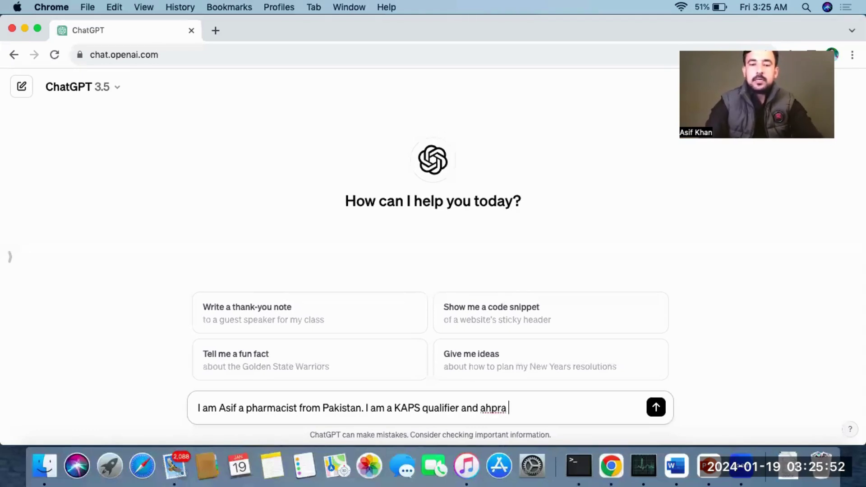
type("registere")
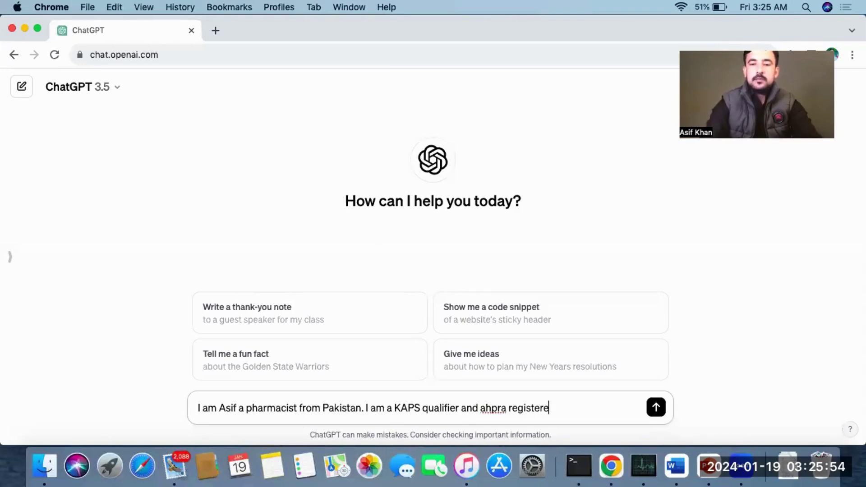
type("d Phar")
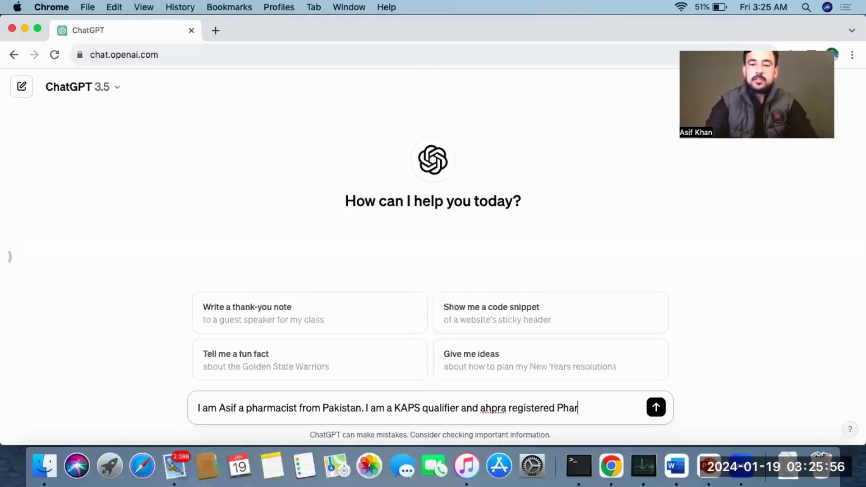
type("macist. I h")
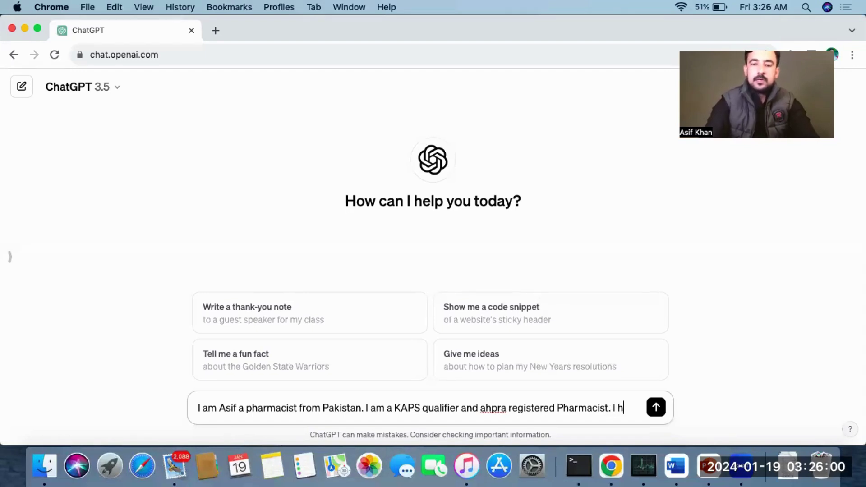
Continue the message with "I have completed Pharm-D in 2019. I have 4 years experience as a Pharmacist."
type("ave co")
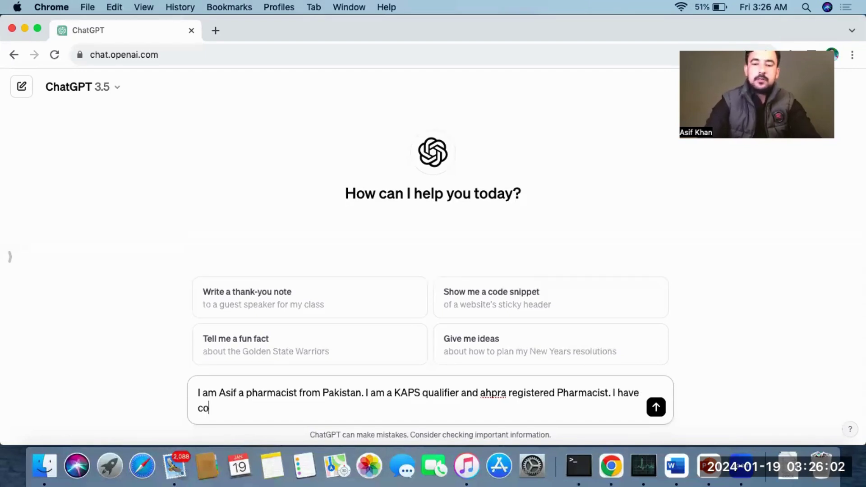
type("mplteted Pharm-D in 2019. ")
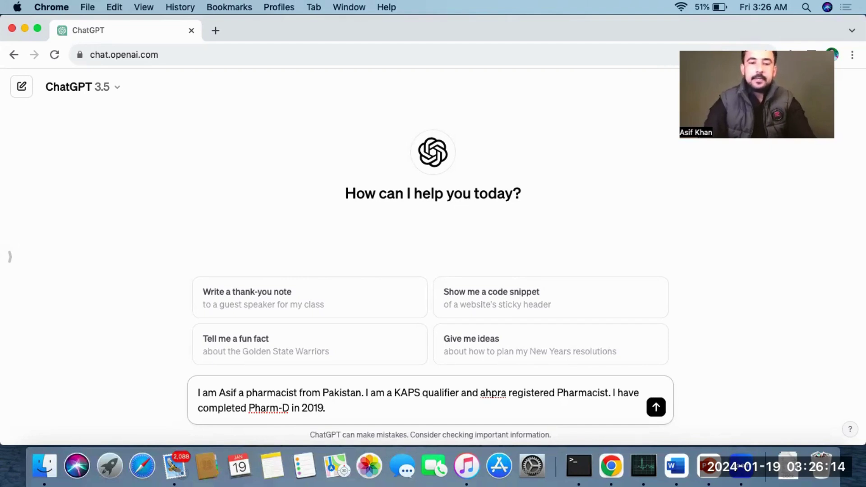
type("I have")
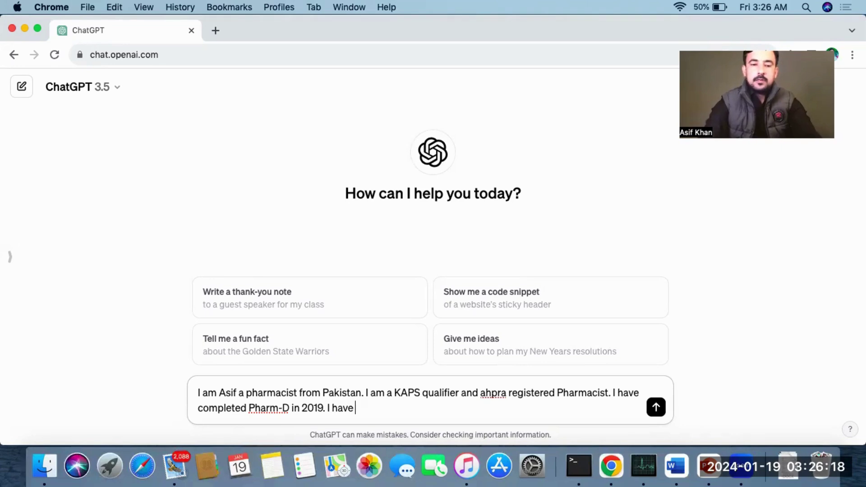
type(" 4 ye")
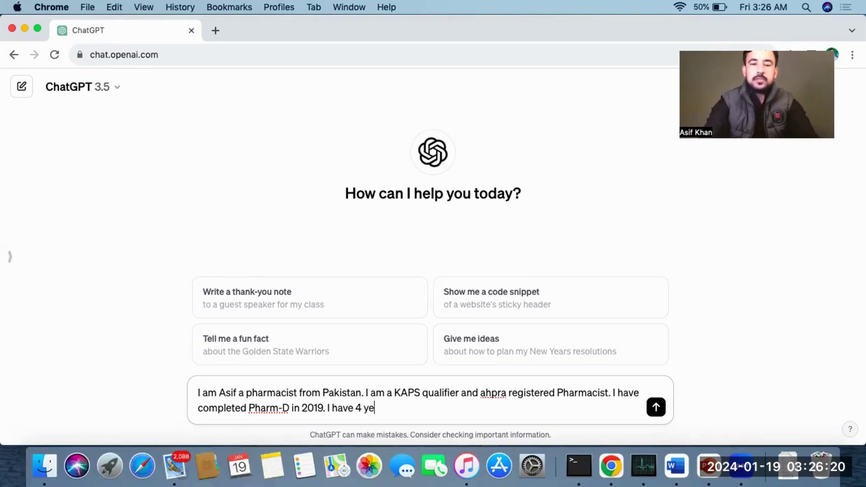
type("ars experience a s")
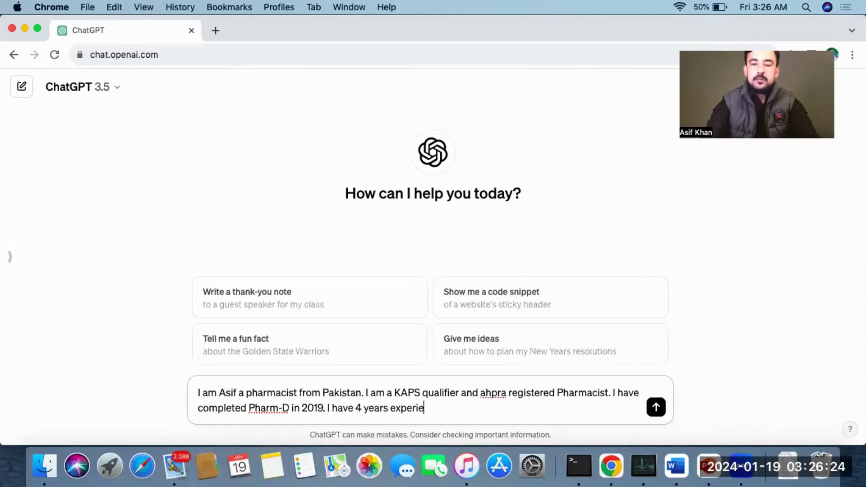
key("BackSpace")
key("BackSpace")
type("s a Phar")
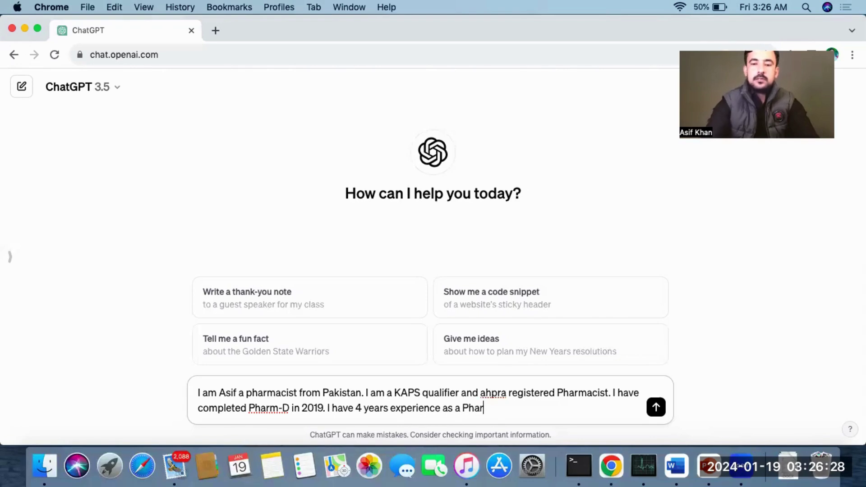
type("macist.")
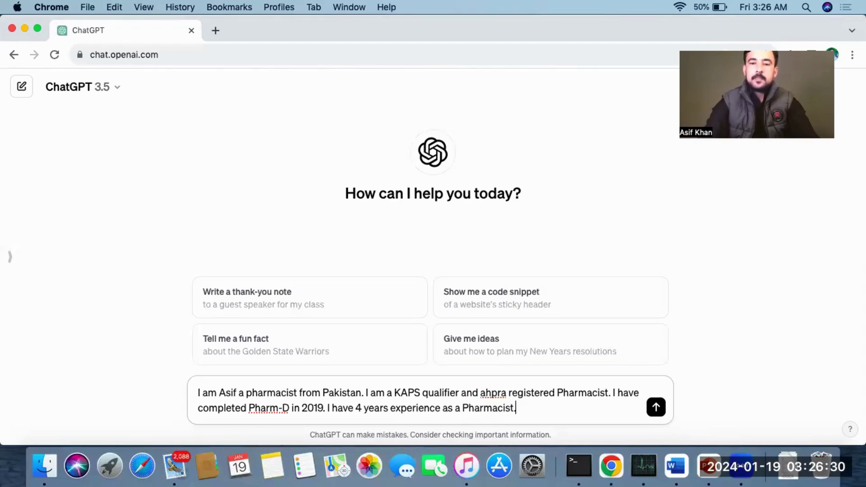
Append the sentence "I am willing to pay all the expenses of visa, ticket etc." to the message
type(" I a")
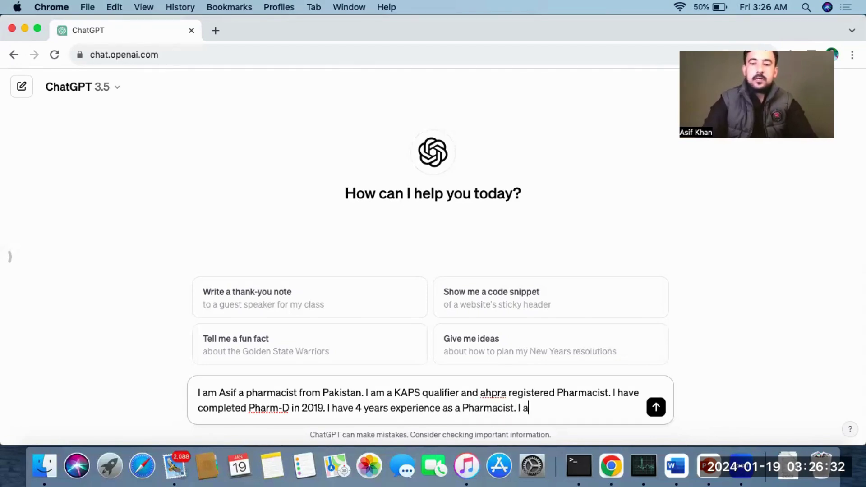
type("m willin")
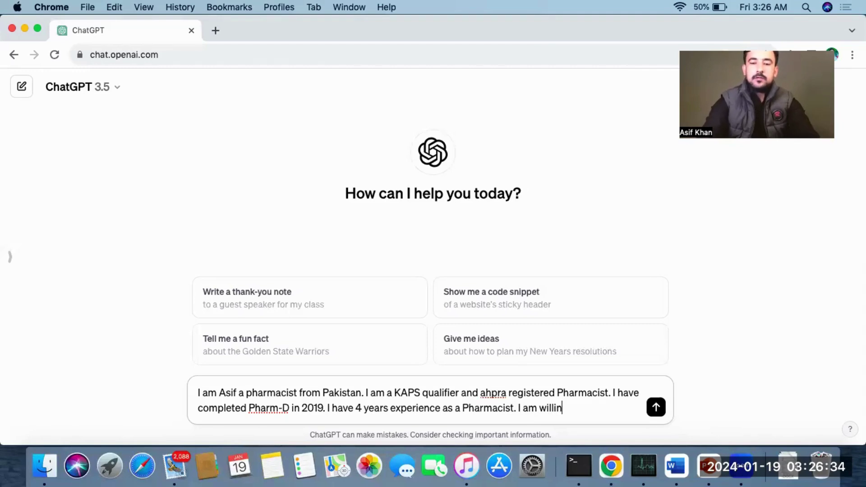
type("g to pay")
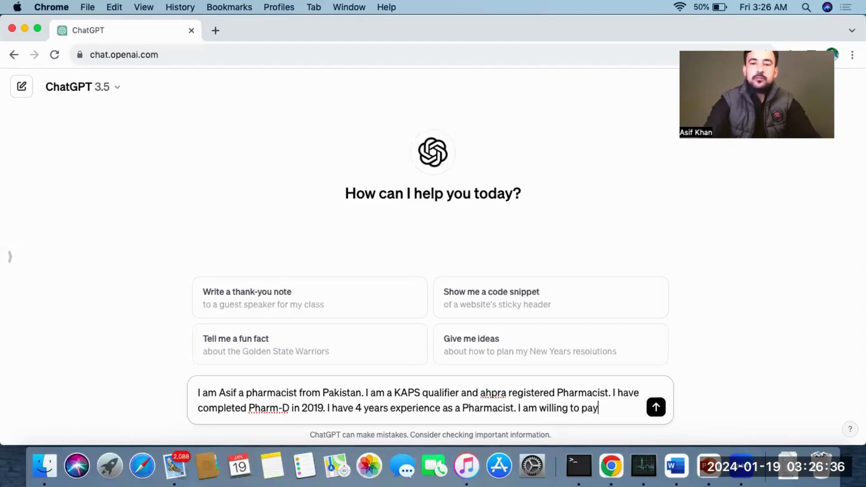
type(" a;ll the ")
type("expen")
type("ses of")
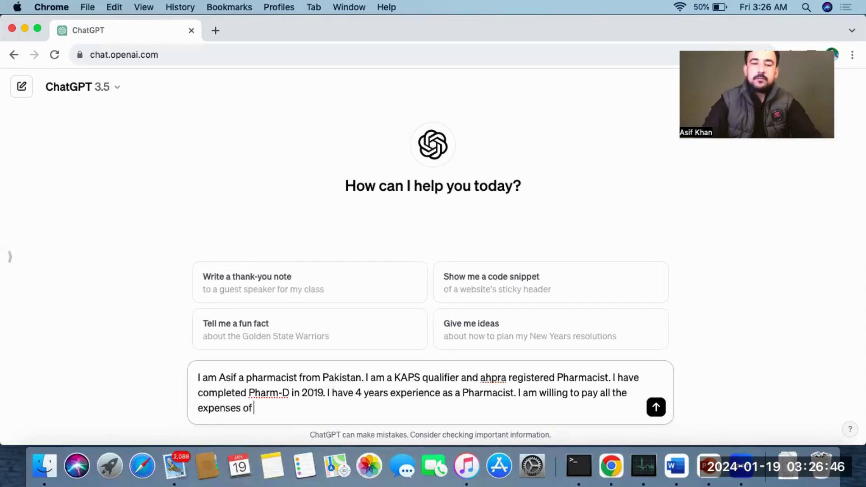
type(" vis")
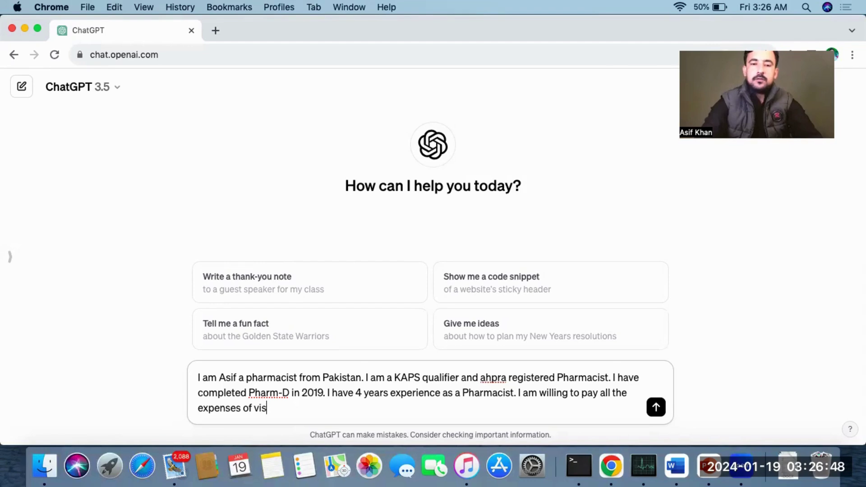
type("a, ticket")
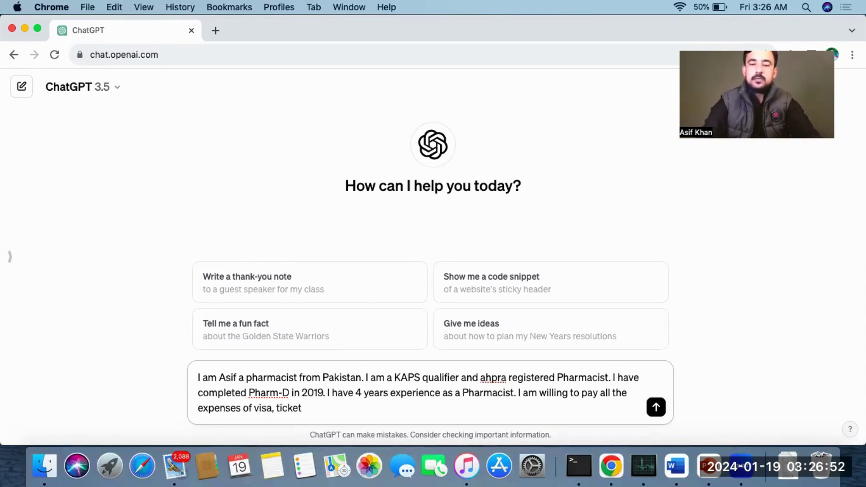
type(" etc.")
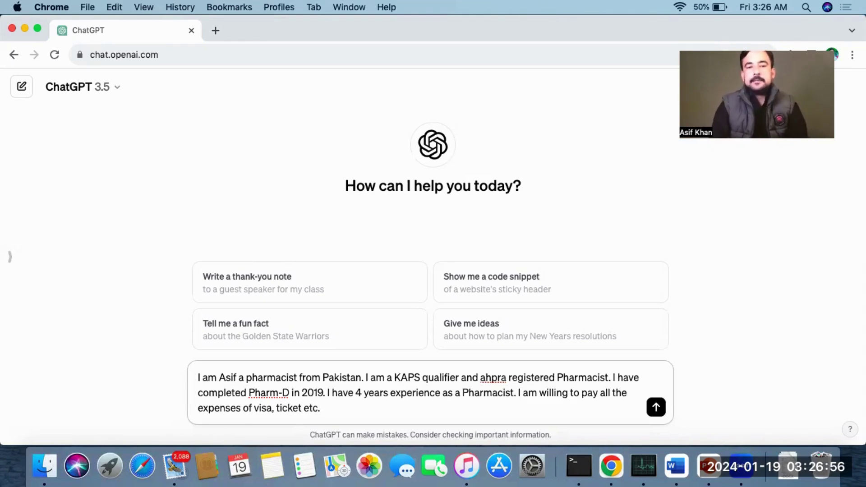
Append the sentence "I am willing to work in regional areas of australia." to the message
type(" I am willing to wo")
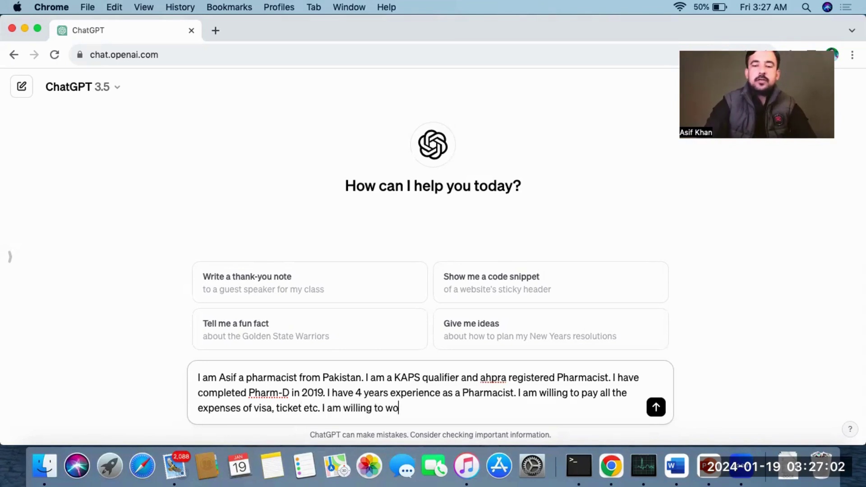
type("rk in ")
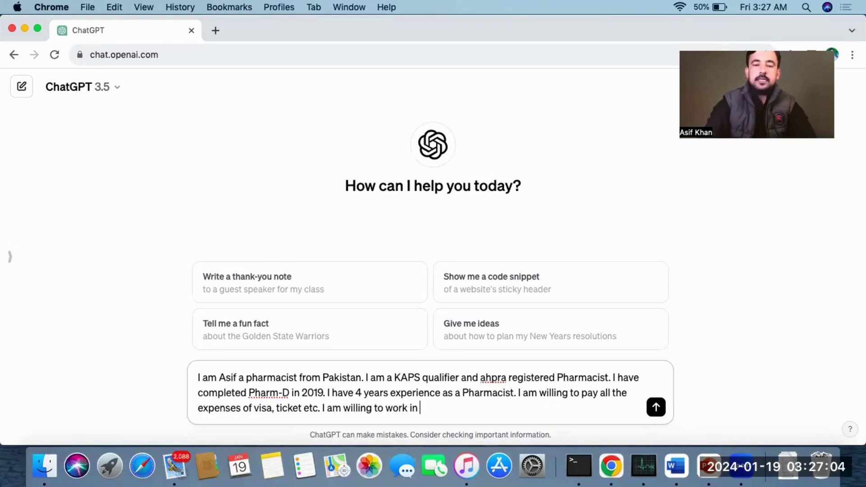
type("regional re")
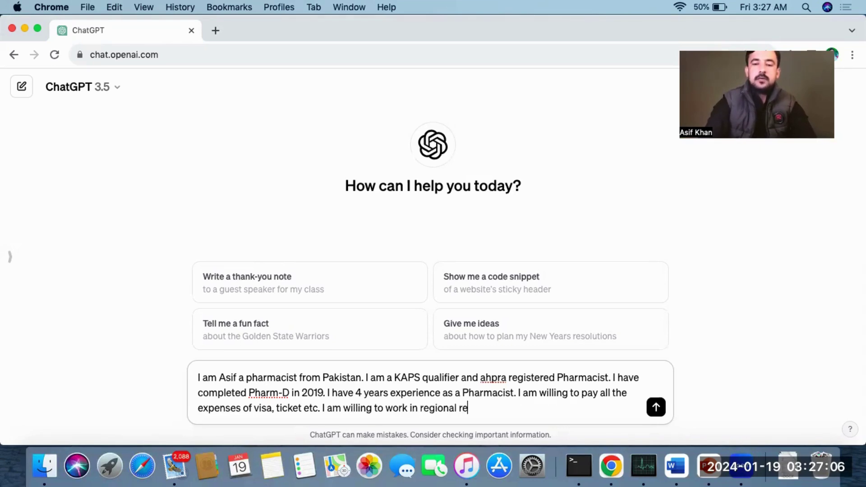
key("BackSpace")
type("rea")
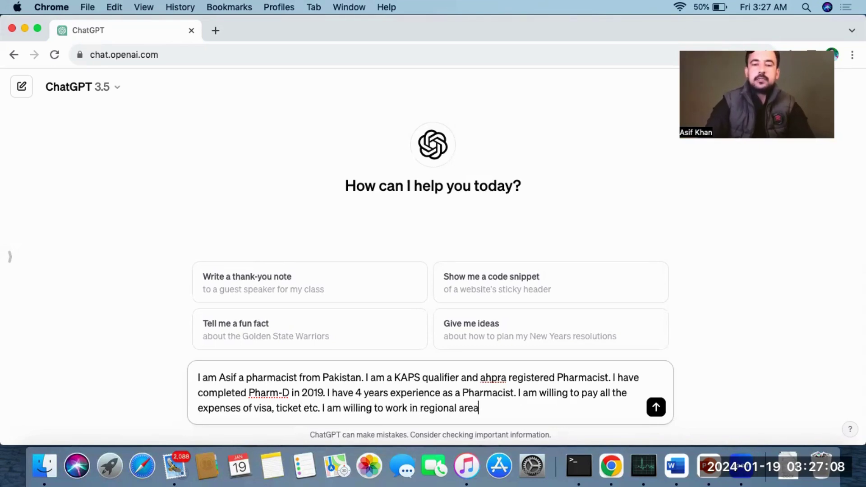
type("s of aust")
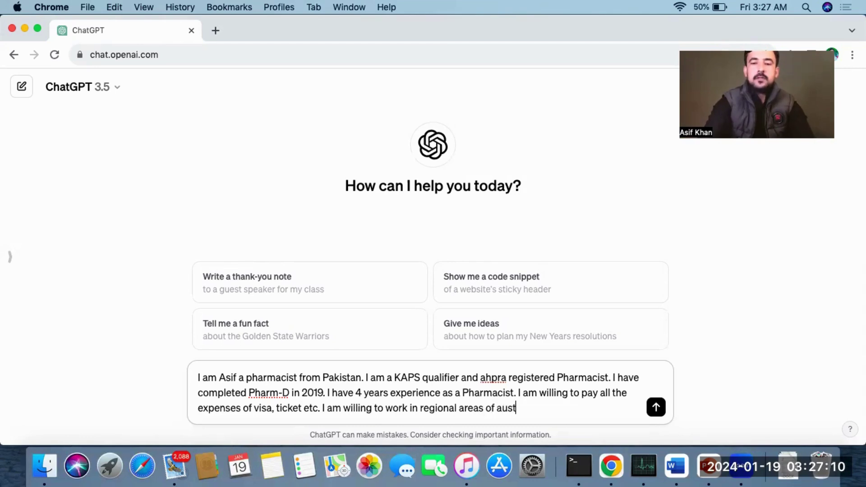
type("ralia.")
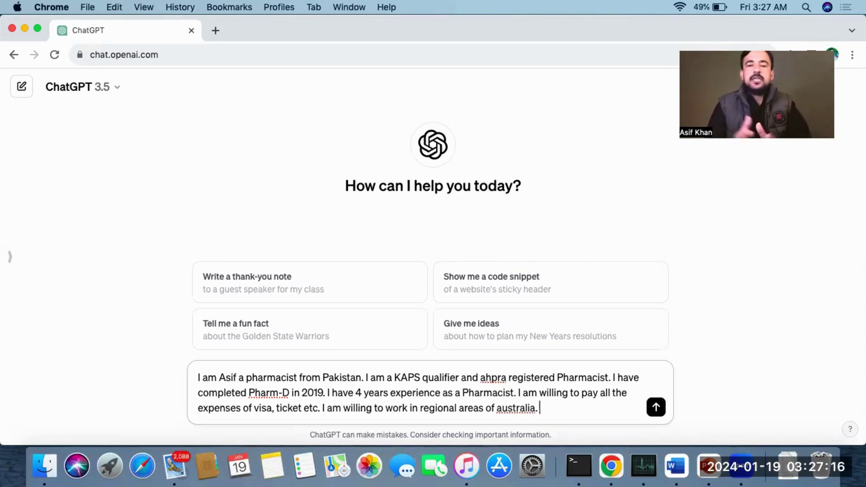
Begin the request at the end of the message with "write a cover letter for me as i want"
type("P")
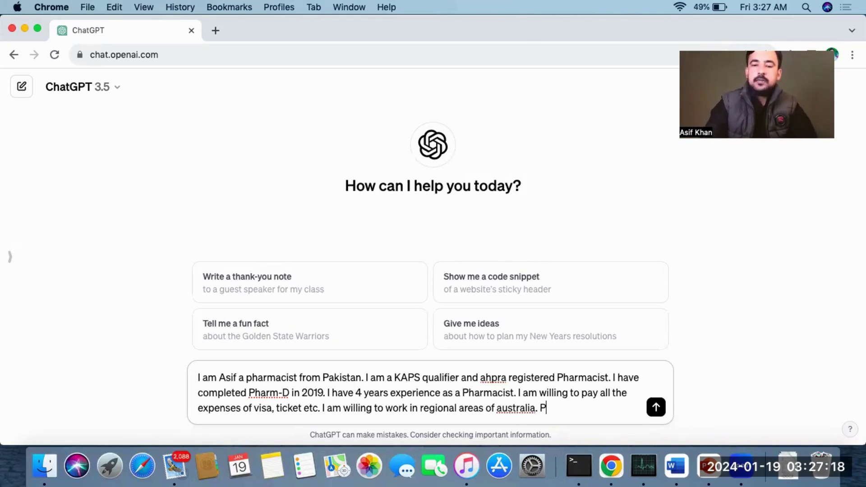
key("BackSpace")
type("write")
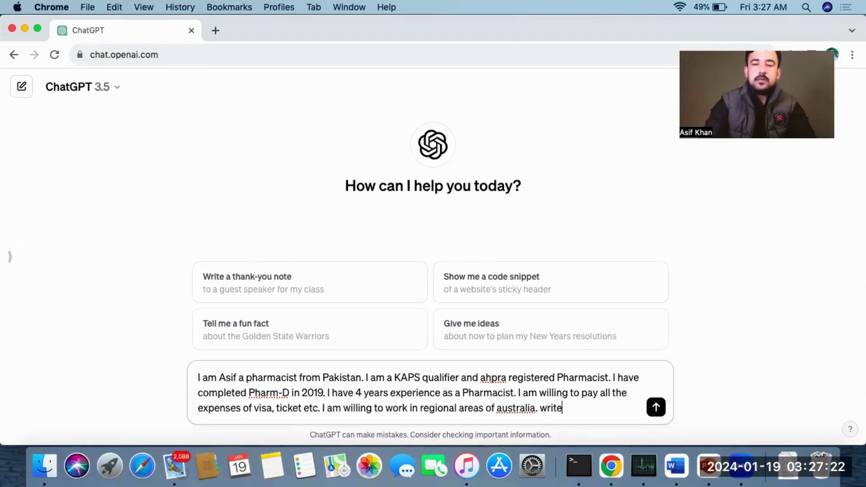
type(" a co")
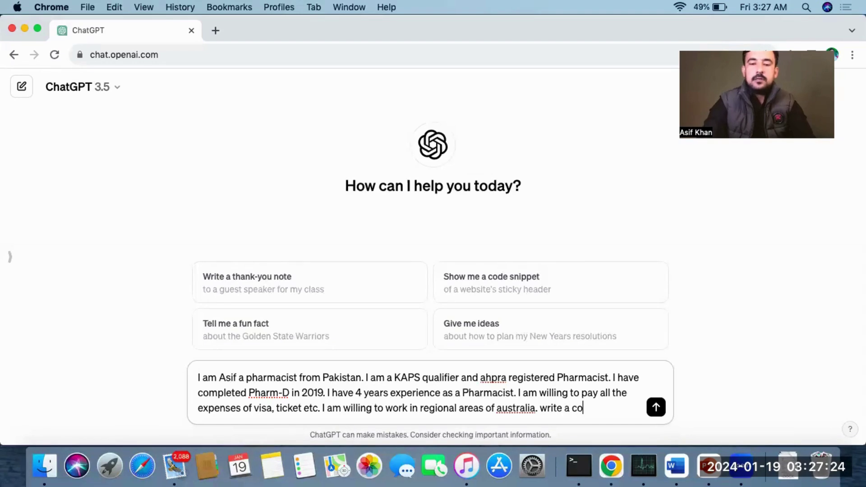
type("ver letter ")
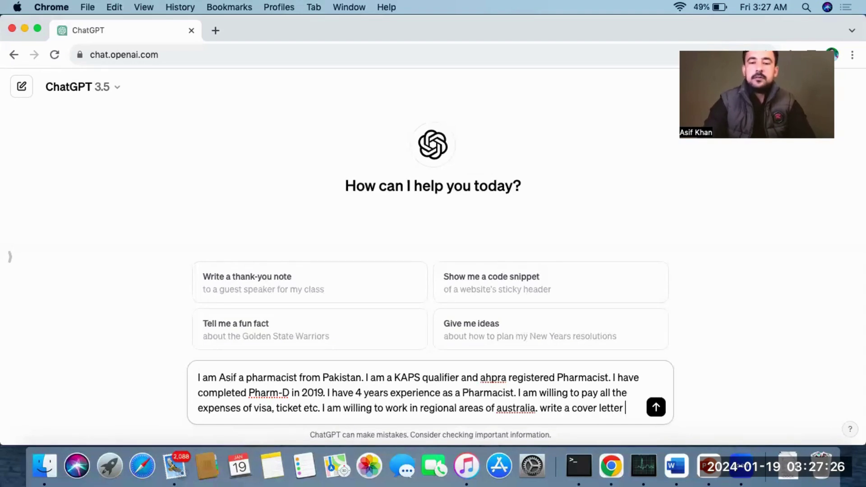
type("for me a")
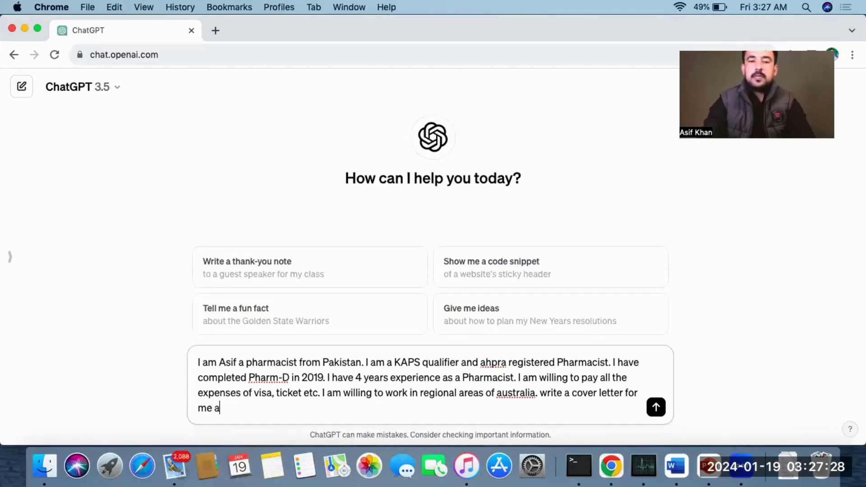
type("s i want ")
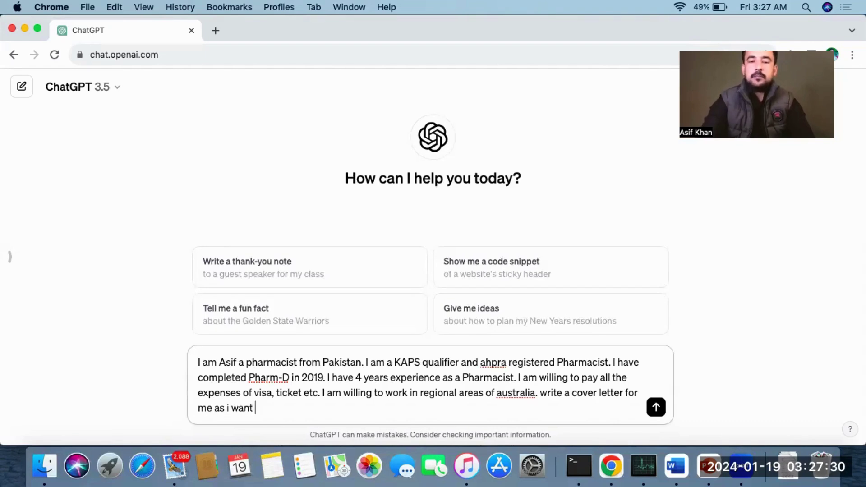
Complete the request with "to apply for intern Pharmacist position in Australian community Pharmacies." and send the message
type("to apply for int")
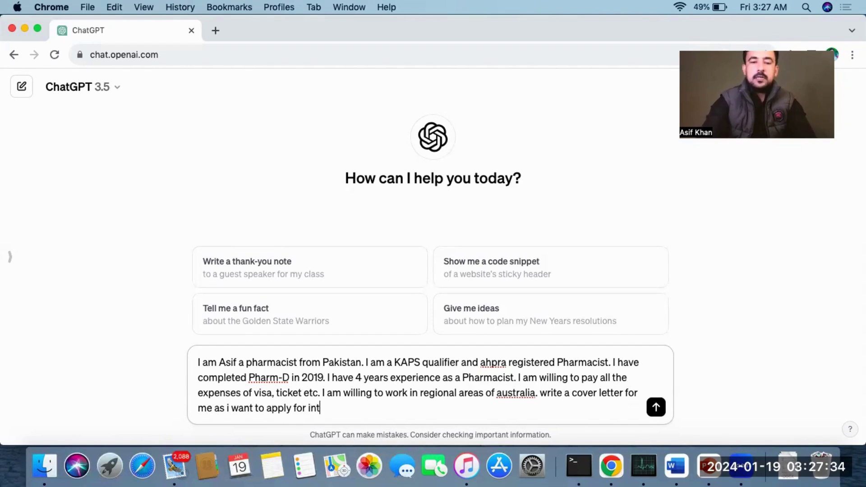
type("ern Pharma")
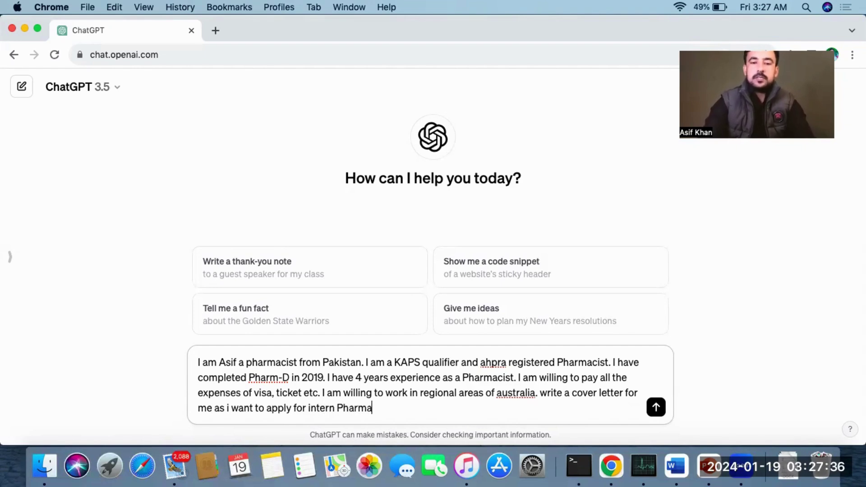
type("cist position in A")
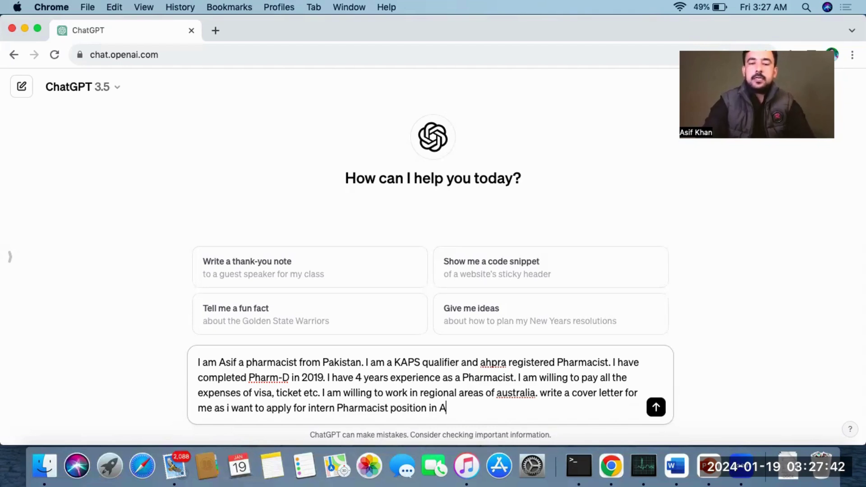
type("ustralian ")
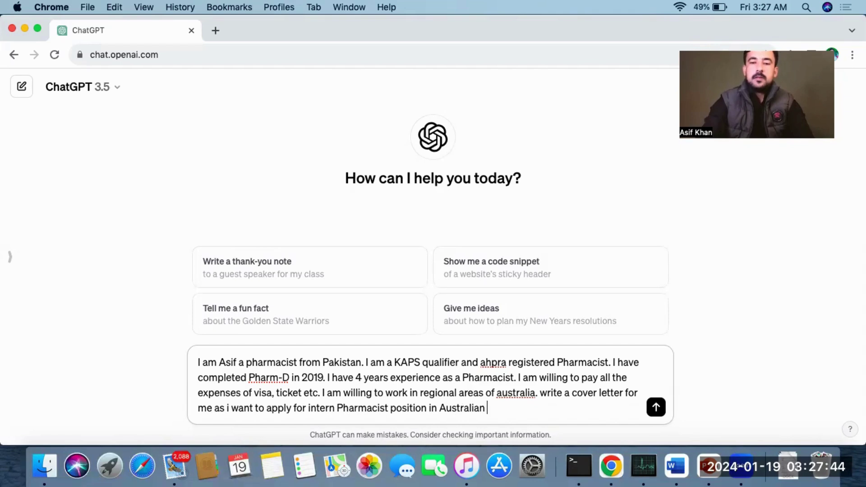
type("commu")
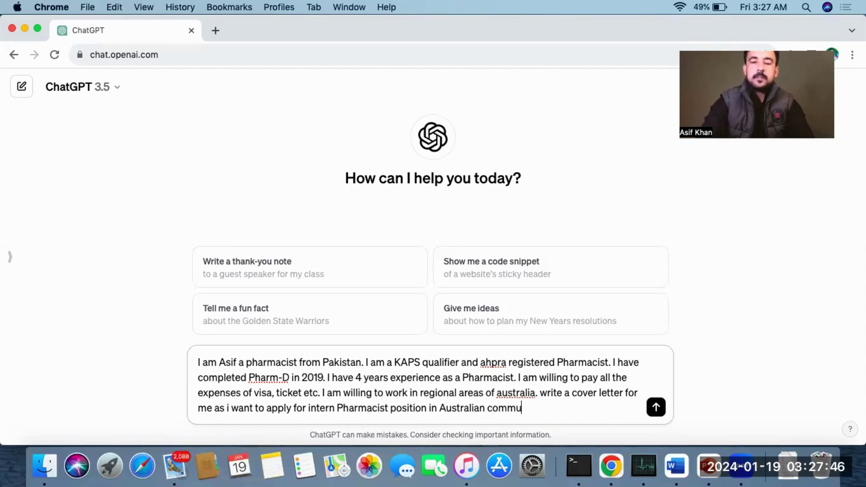
type("nity Pharm")
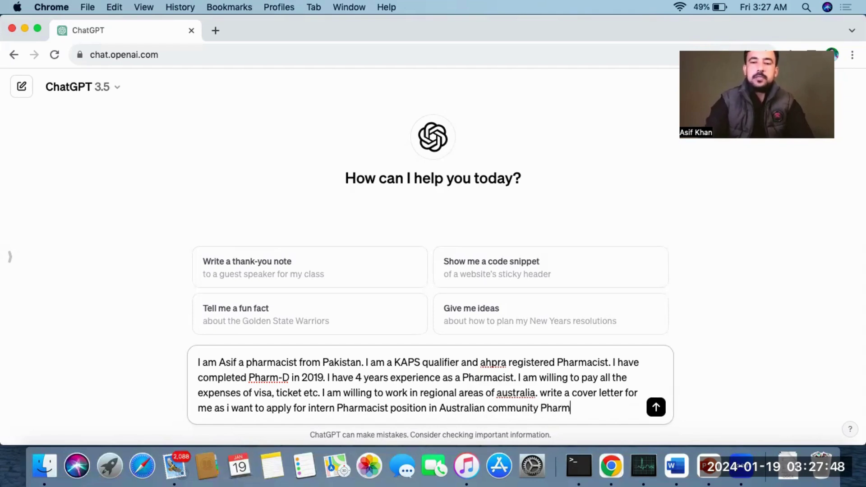
type("acies")
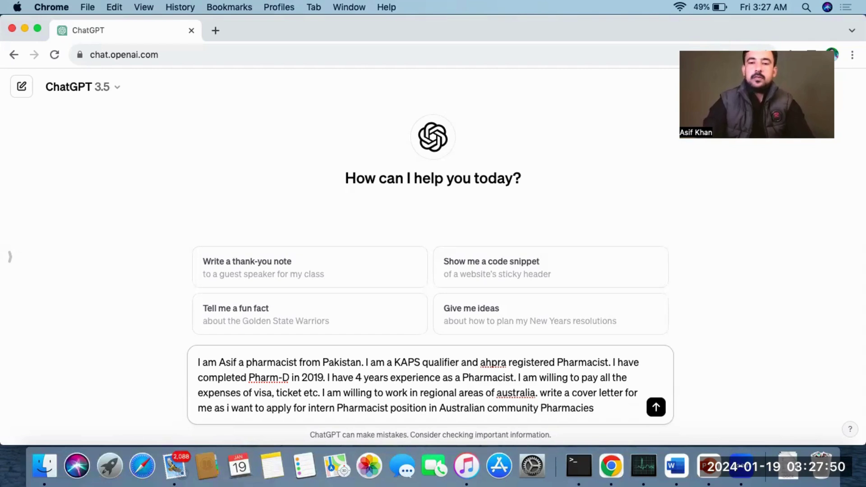
type(".")
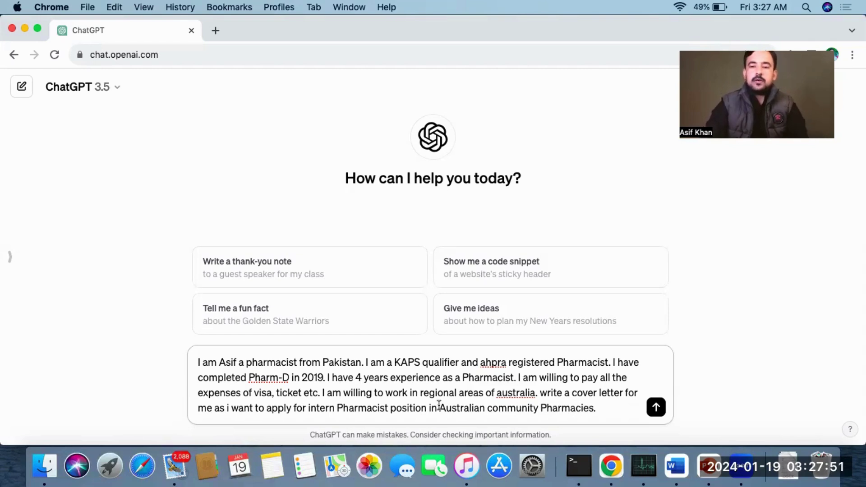
left_click(662, 411)
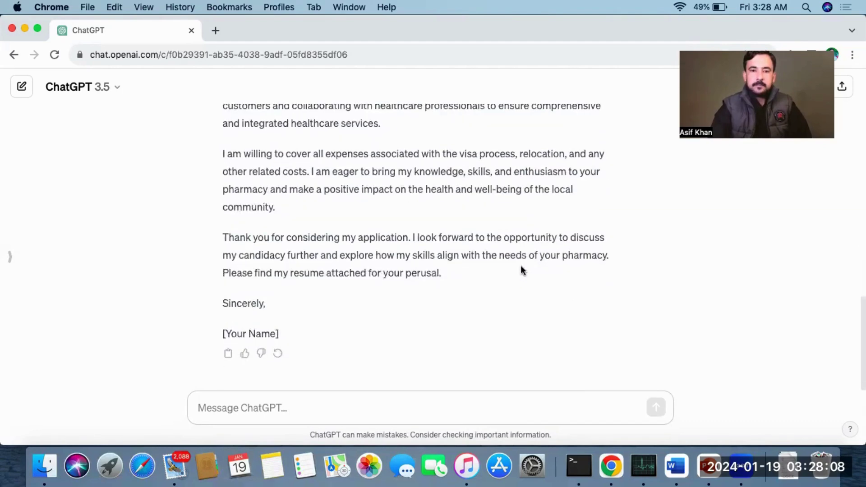
Read through the generated cover letter from the contact placeholders and greeting to the closing
scroll(440, 233, "up", 10)
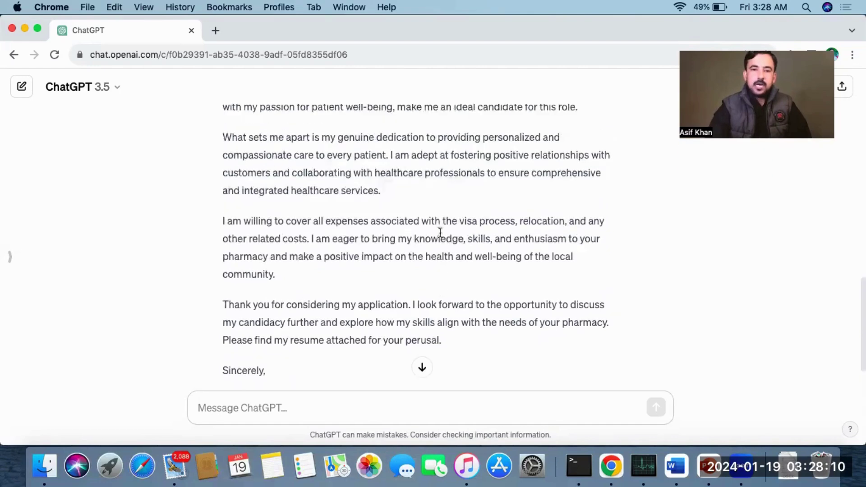
scroll(441, 232, "up", 12)
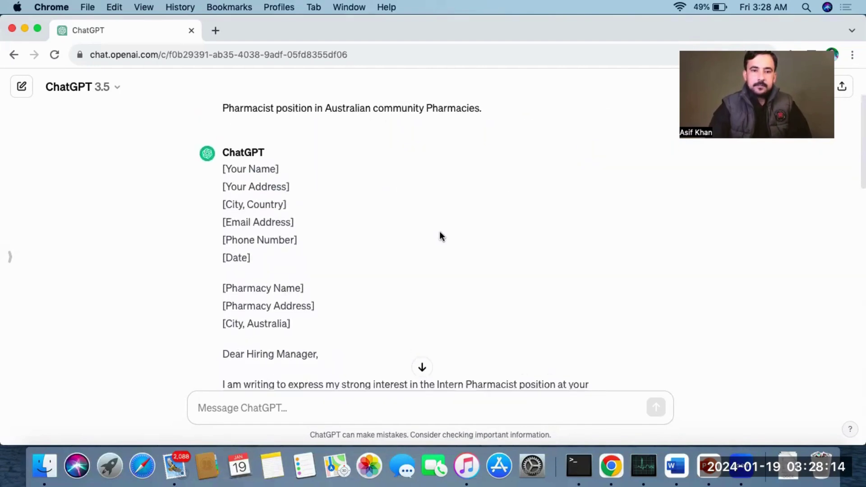
scroll(440, 233, "down", 2)
scroll(440, 235, "down", 3)
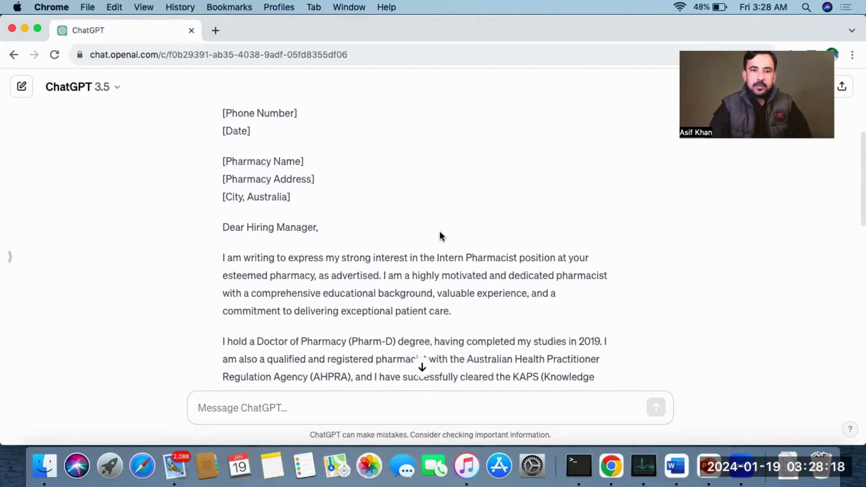
scroll(440, 234, "down", 3)
scroll(441, 232, "down", 1)
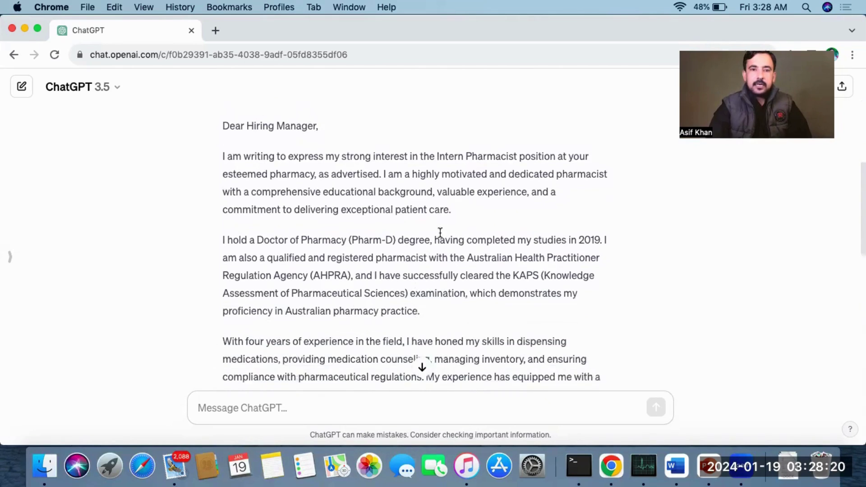
scroll(440, 232, "down", 1)
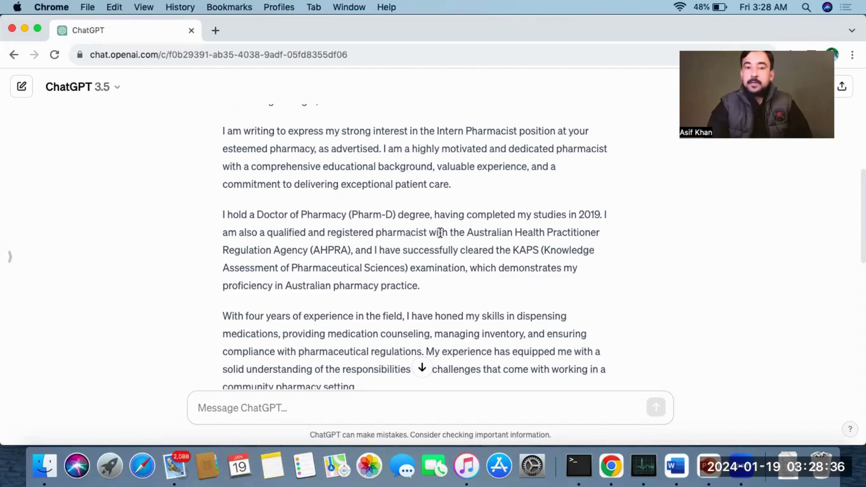
scroll(440, 233, "down", 3)
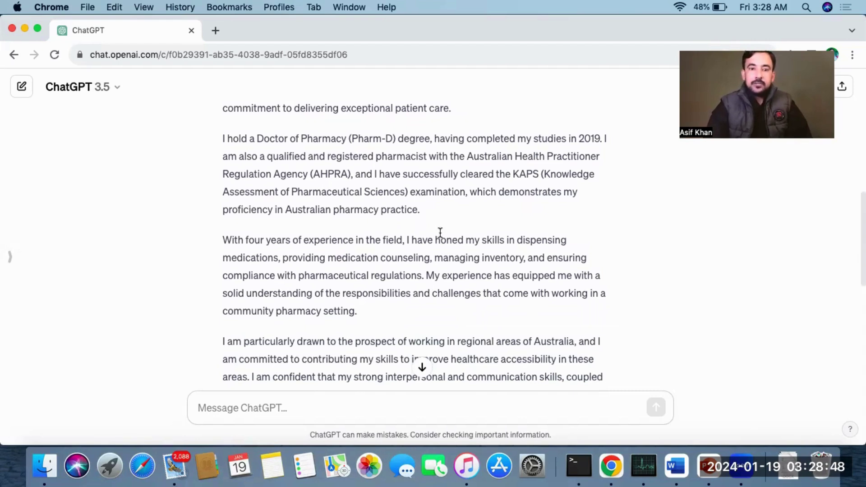
scroll(440, 233, "down", 10)
scroll(440, 234, "down", 4)
scroll(440, 232, "up", 2)
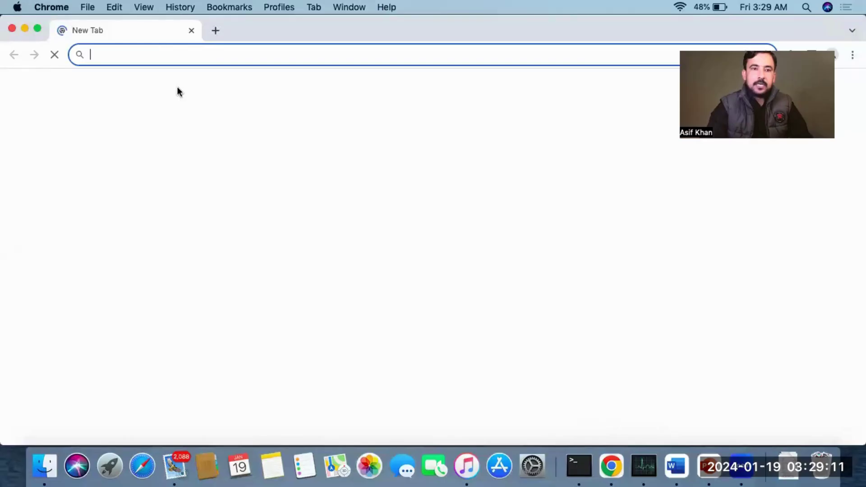
Search Google for seek.com.australia and open the SEEK job site from the results
left_click(160, 55)
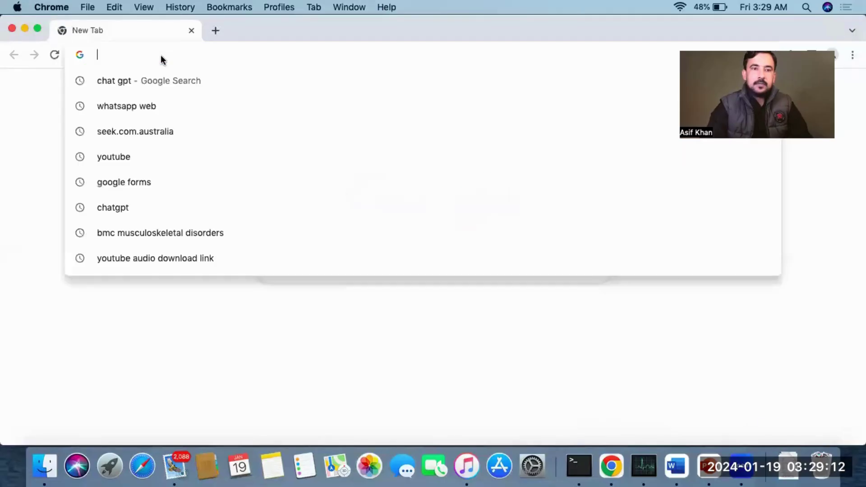
left_click(236, 318)
left_click(315, 274)
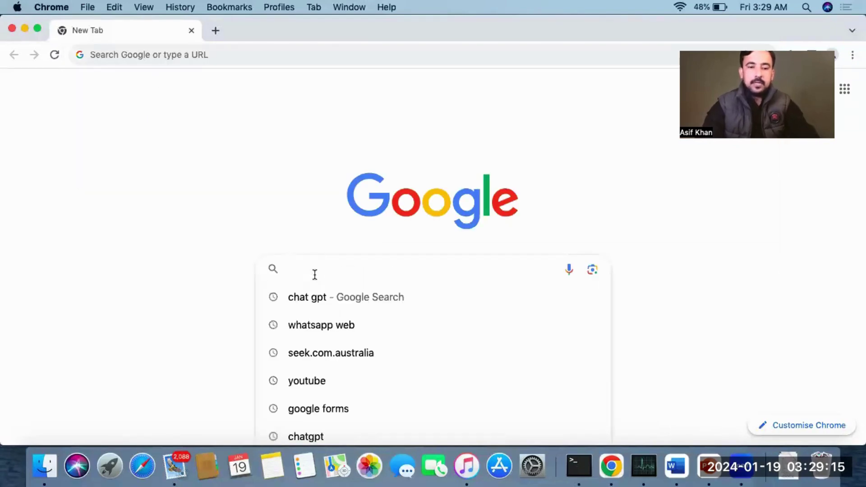
type("seek.com.australia")
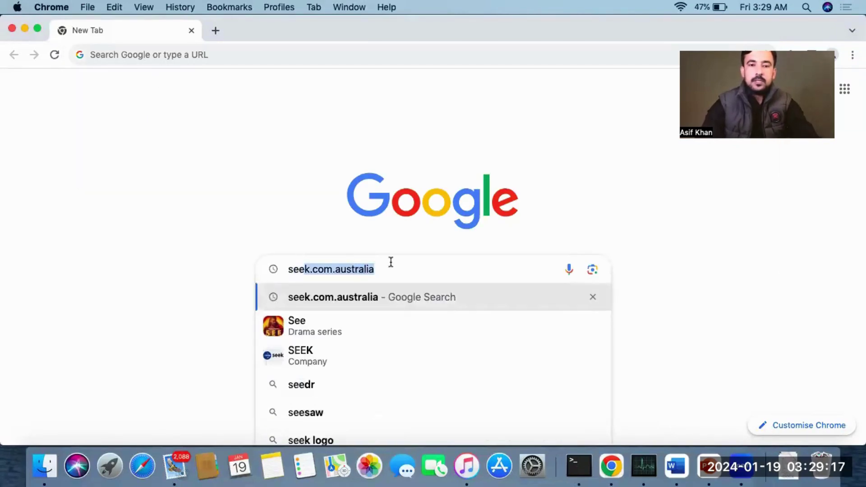
key("Return")
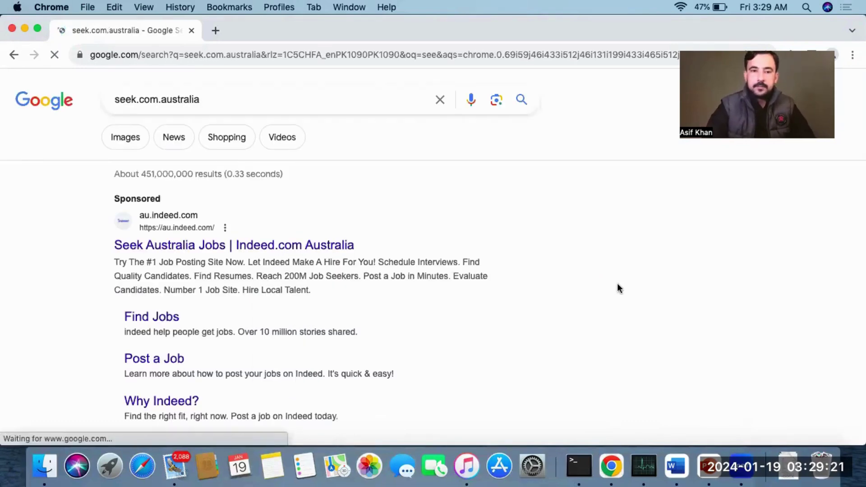
scroll(617, 284, "down", 5)
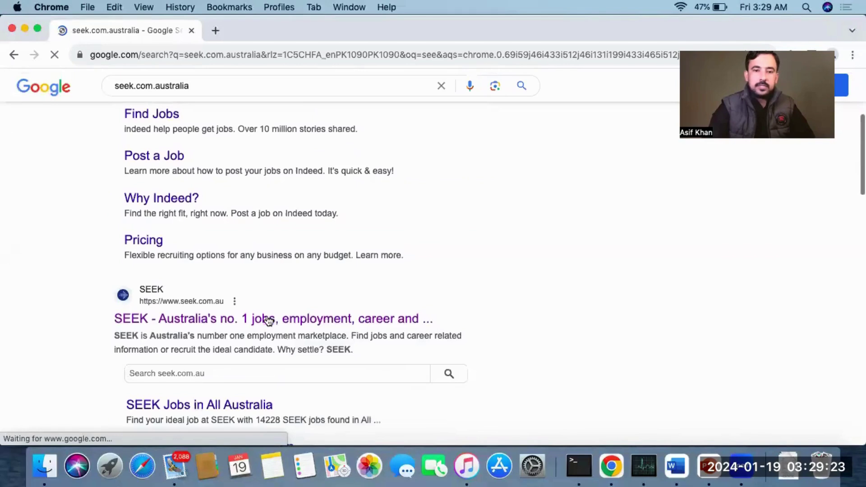
left_click(262, 320)
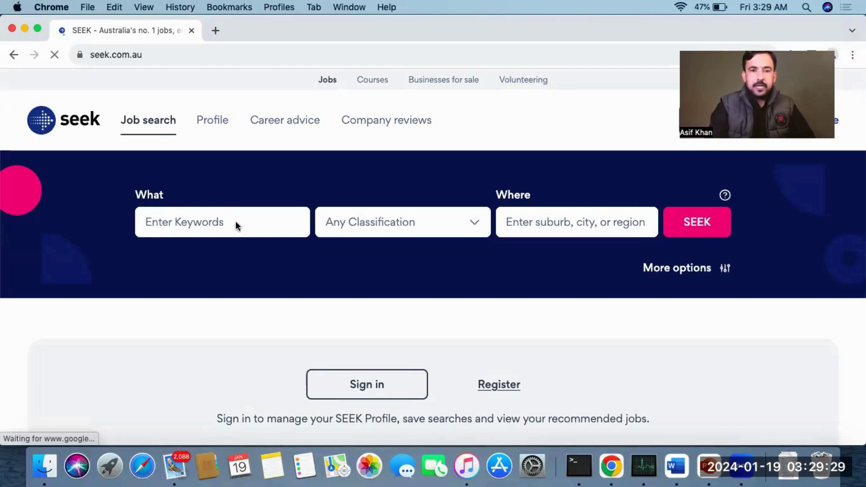
Enter "intern pharmacist" as the job search keyword using the matching suggestion, and view the available classifications
left_click(255, 219)
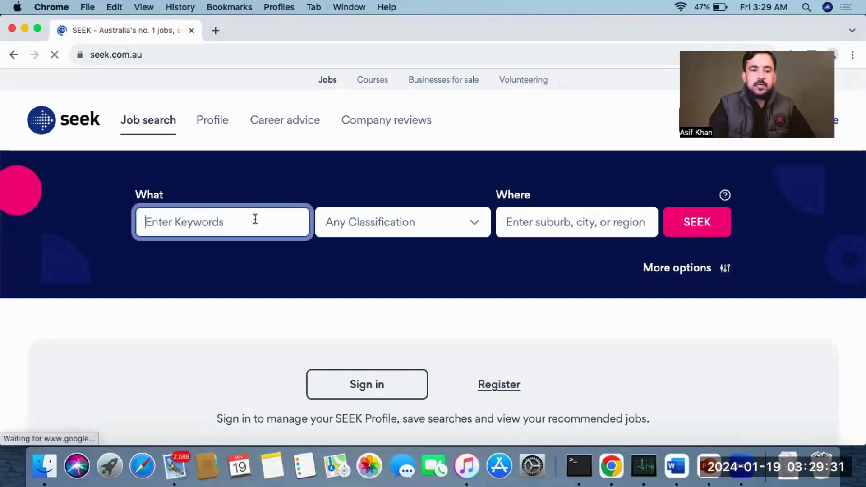
type("Intern Pharmacist")
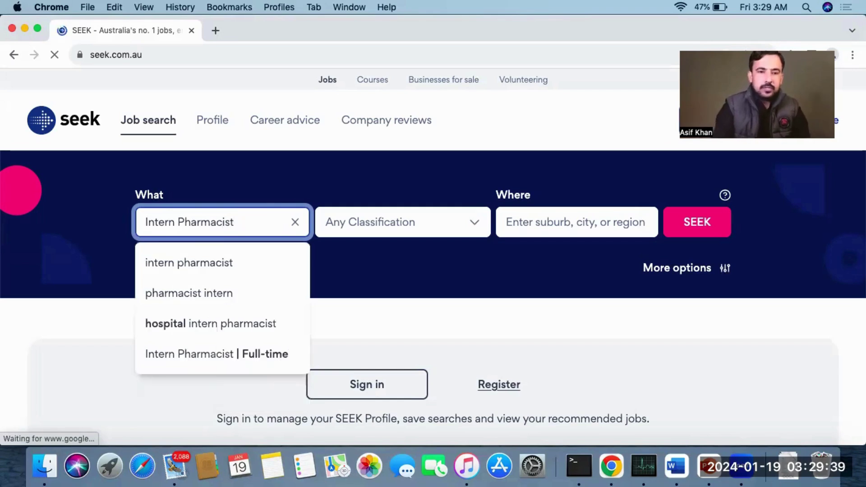
left_click(200, 270)
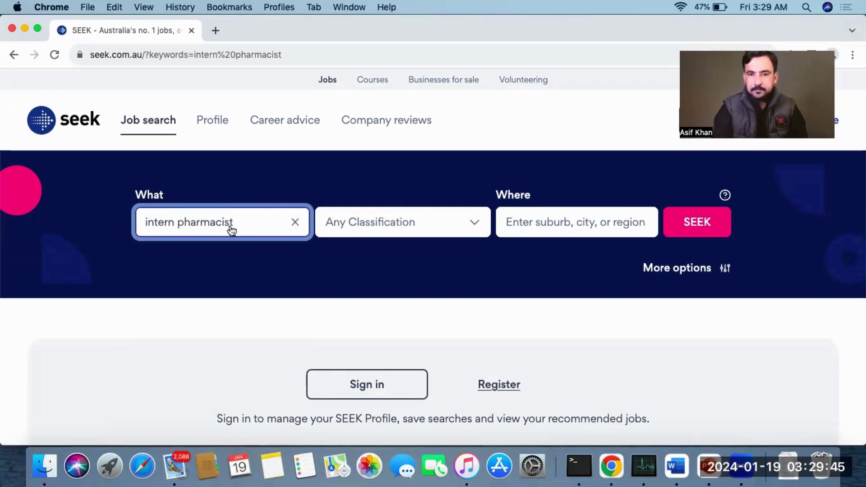
left_click(478, 224)
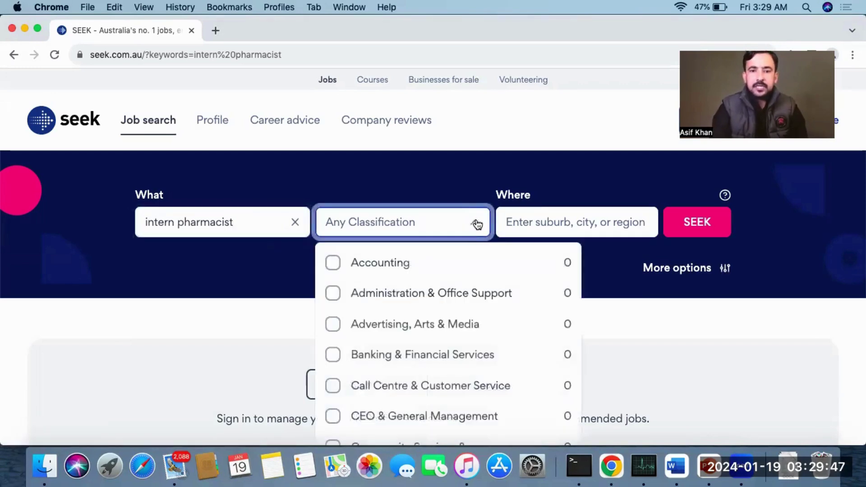
Set the job location to New South Wales NSW and run the search
left_click(582, 222)
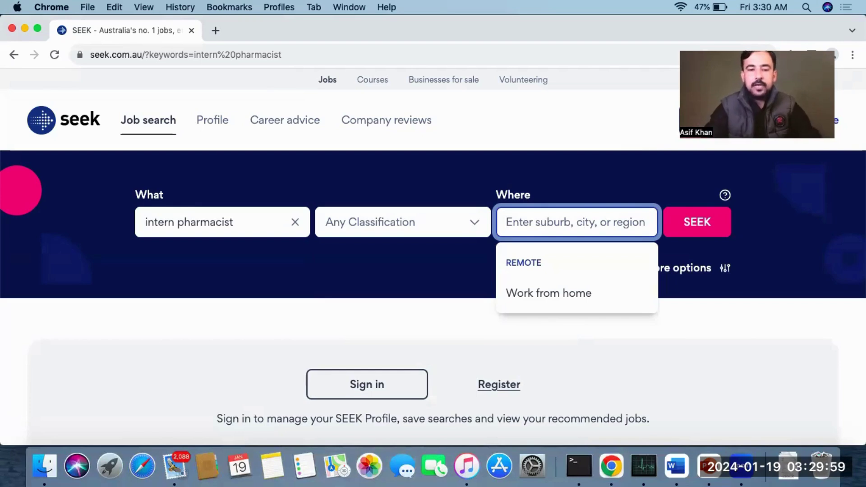
type("new south wale")
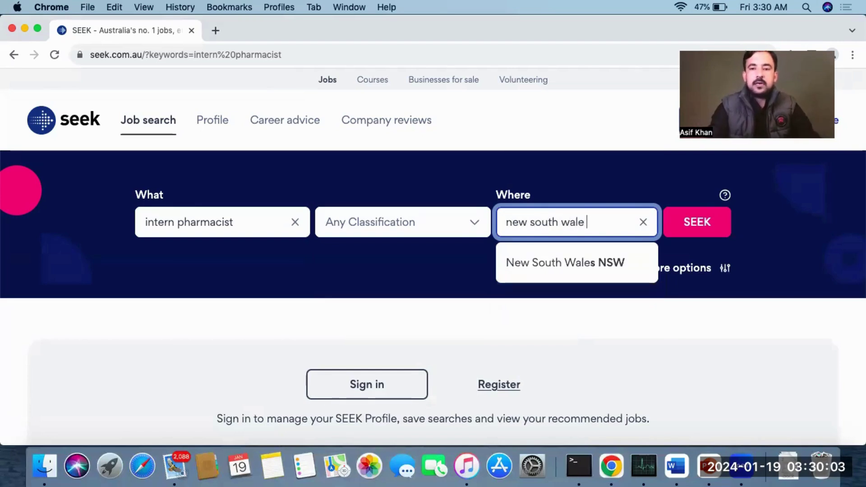
left_click(568, 264)
left_click(684, 235)
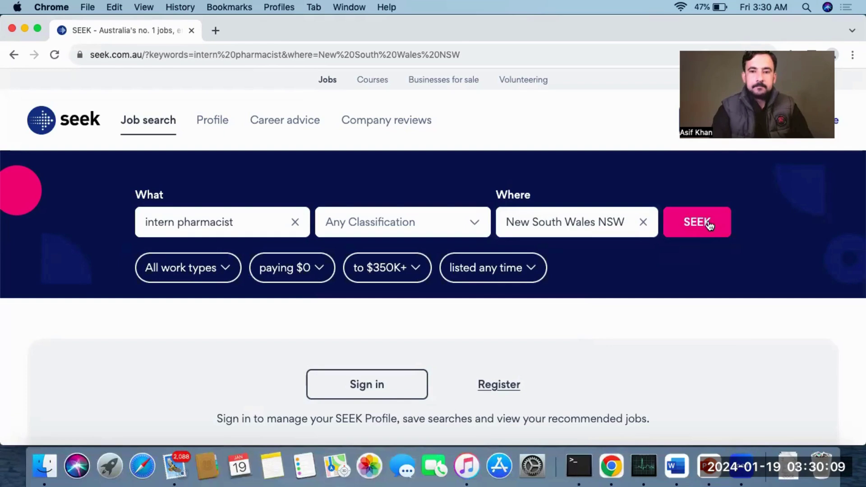
left_click(708, 225)
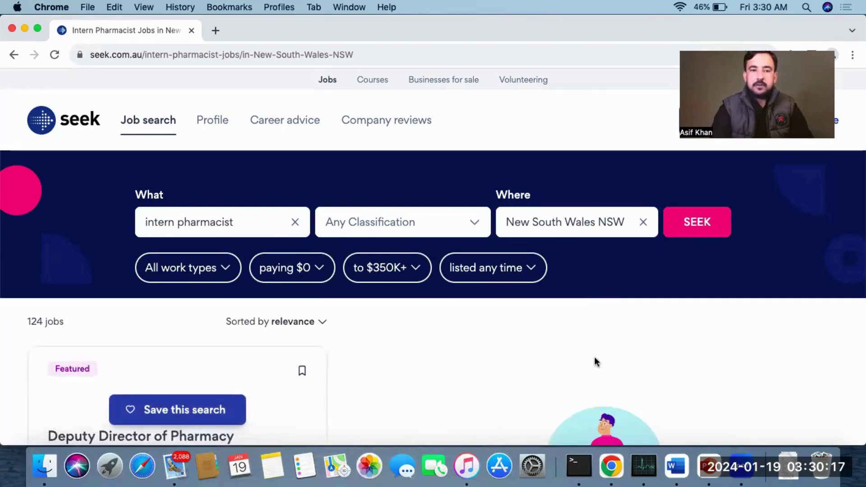
Browse the results, view the "2024 Intern Pharmacist - Newcastle" ad from Synergy Pharmacy Group, and return to the previous page
scroll(595, 360, "down", 2)
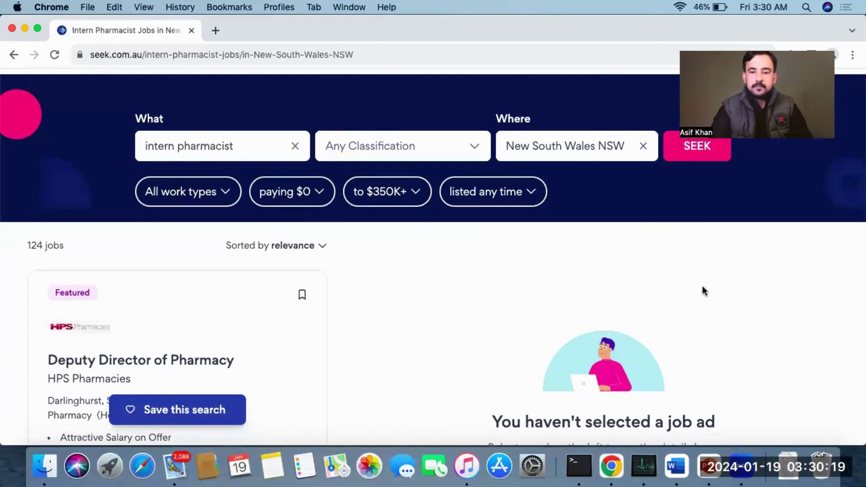
scroll(703, 286, "down", 6)
scroll(702, 287, "down", 4)
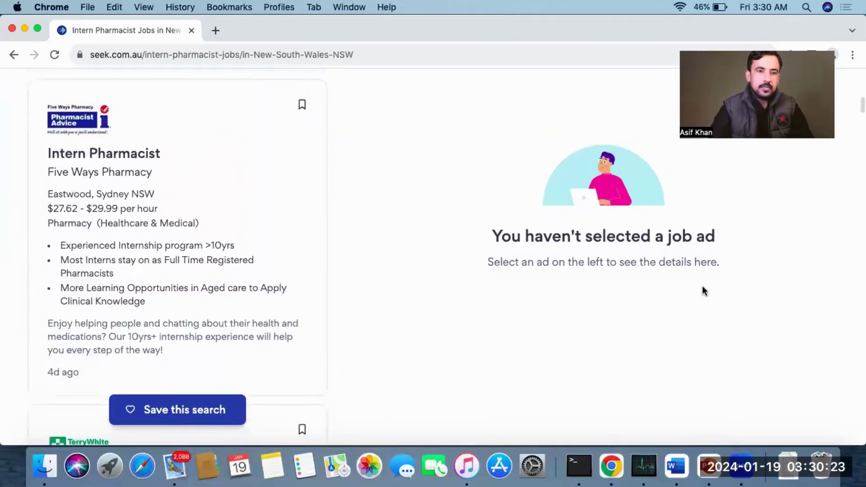
scroll(703, 286, "down", 3)
scroll(704, 289, "down", 3)
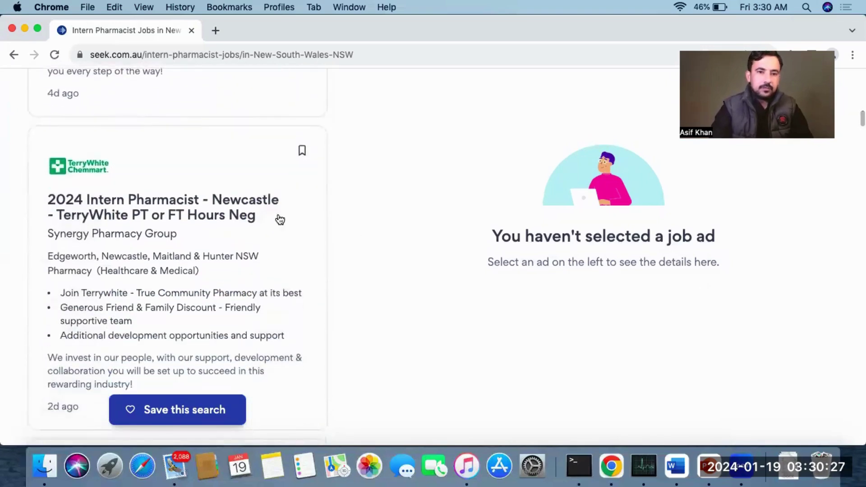
left_click(198, 214)
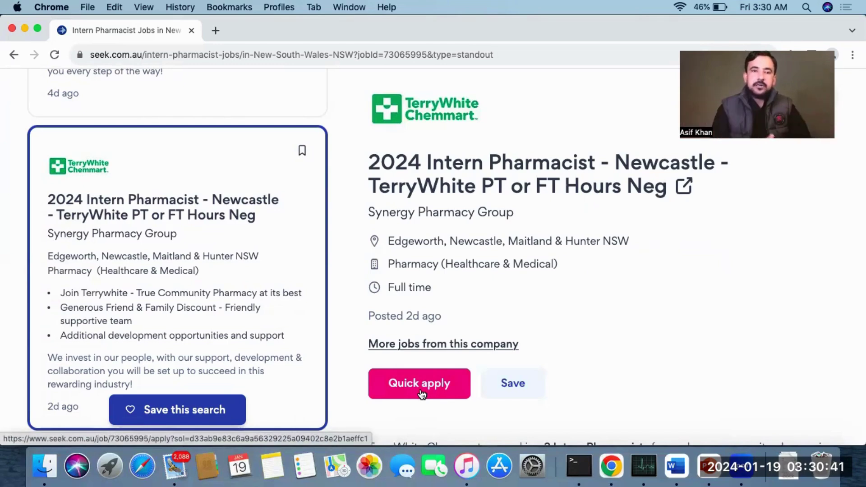
left_click(13, 56)
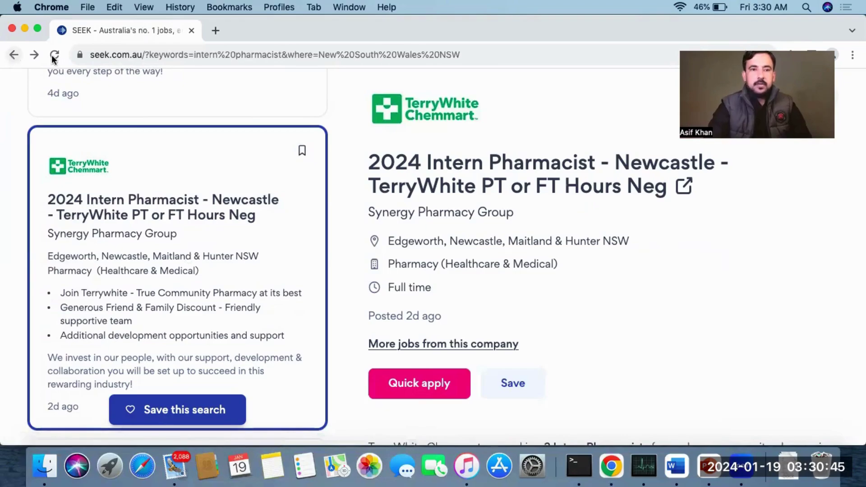